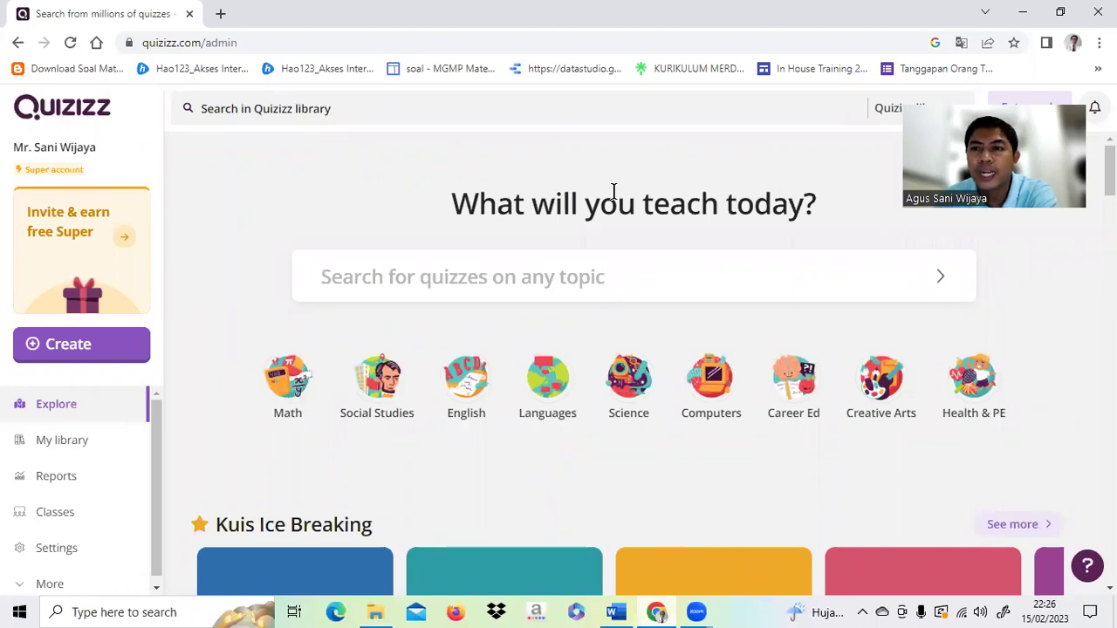
Create a new quiz and add an Audio Response question to it.
{"action": "left_click", "coordinate": [81, 347]}
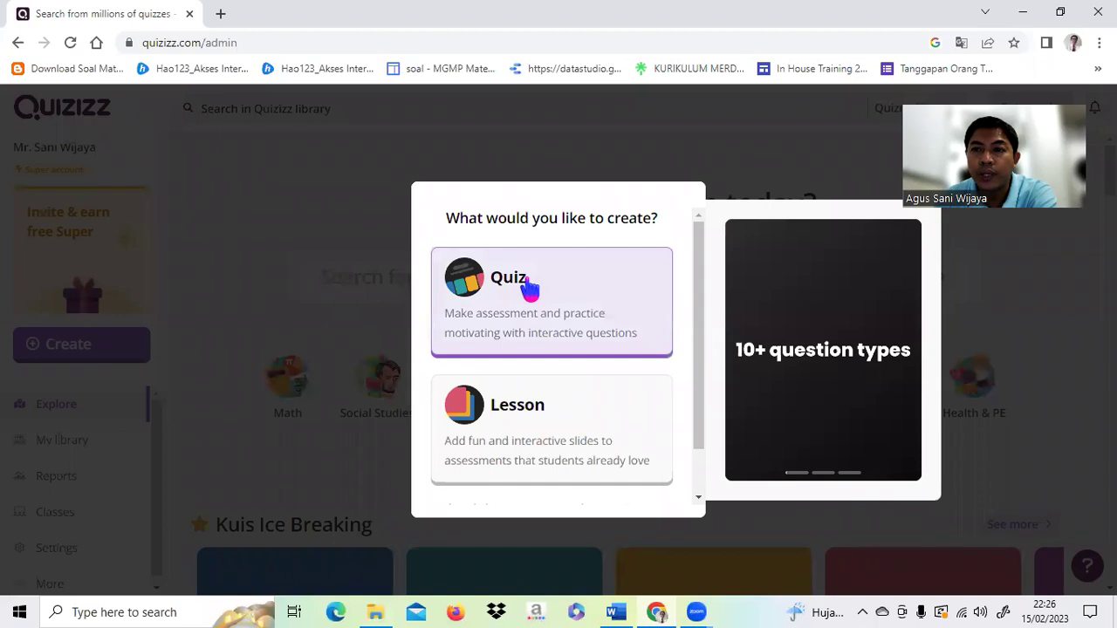
{"action": "left_click", "coordinate": [530, 286]}
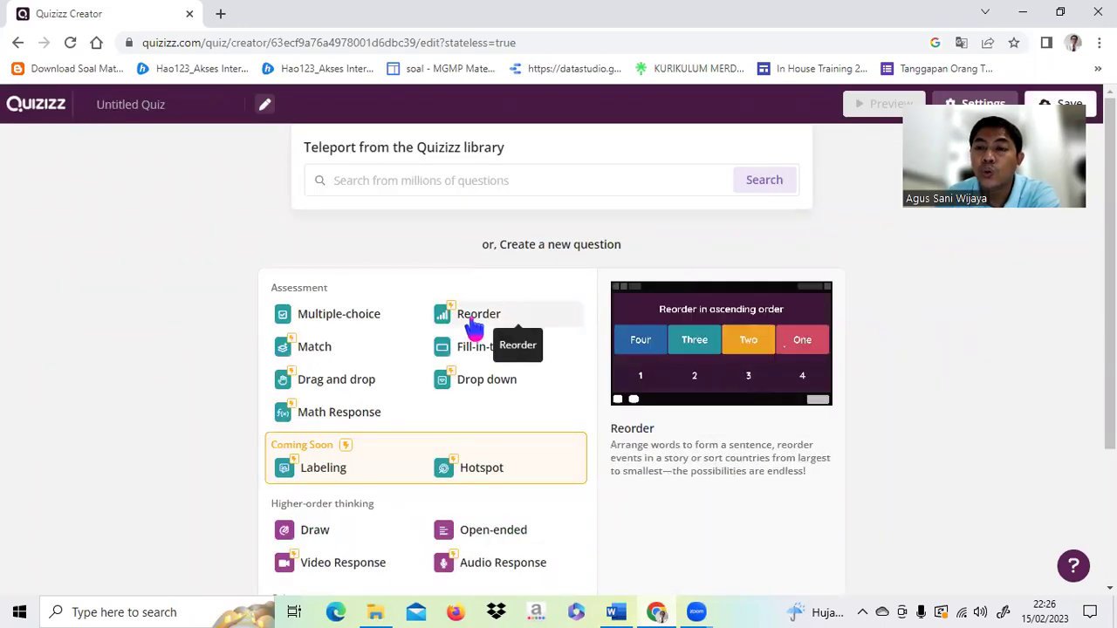
{"action": "scroll", "coordinate": [471, 327], "scroll_direction": "down", "scroll_amount": 2}
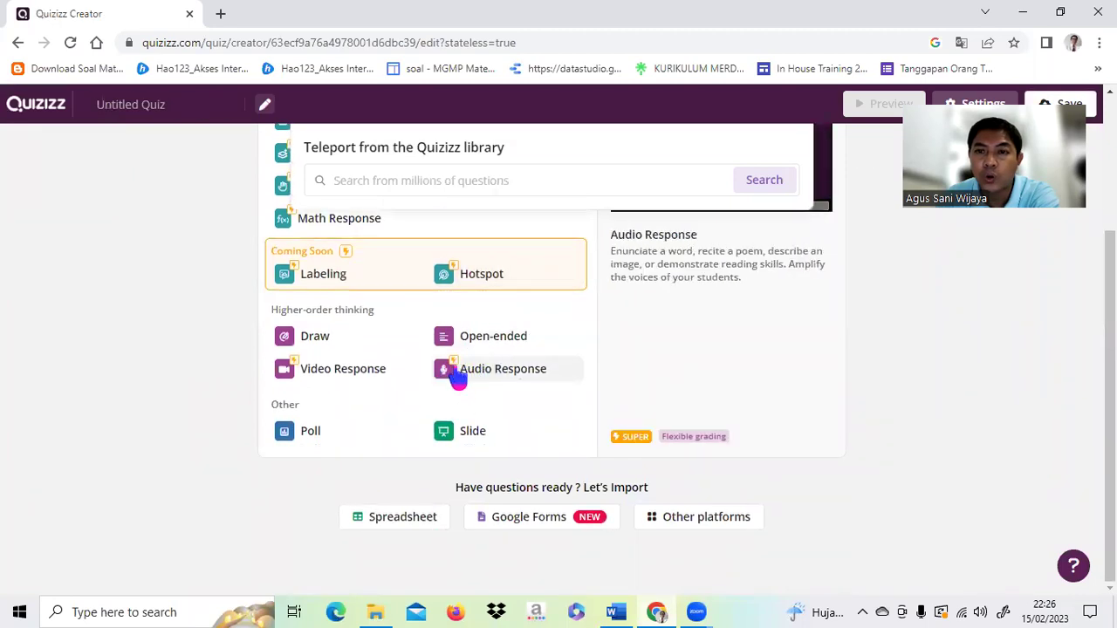
{"action": "left_click", "coordinate": [449, 374]}
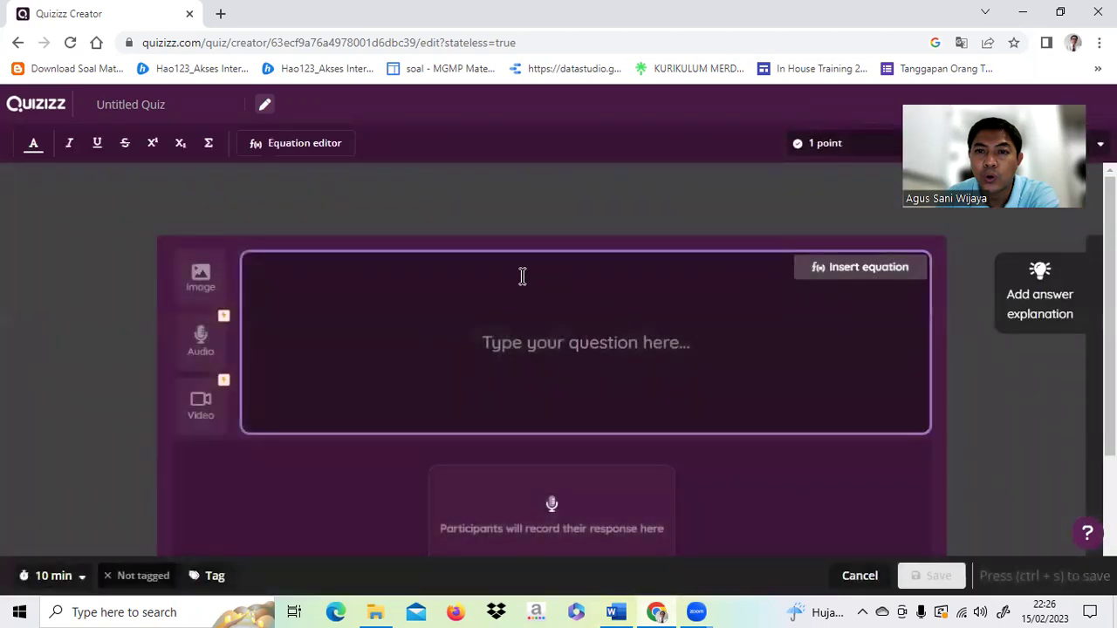
Enter the question "Apa kabar anak-anak? (silahkan kalian jawab dengan merekam suara kalian)" and save the question.
{"action": "left_click", "coordinate": [558, 339]}
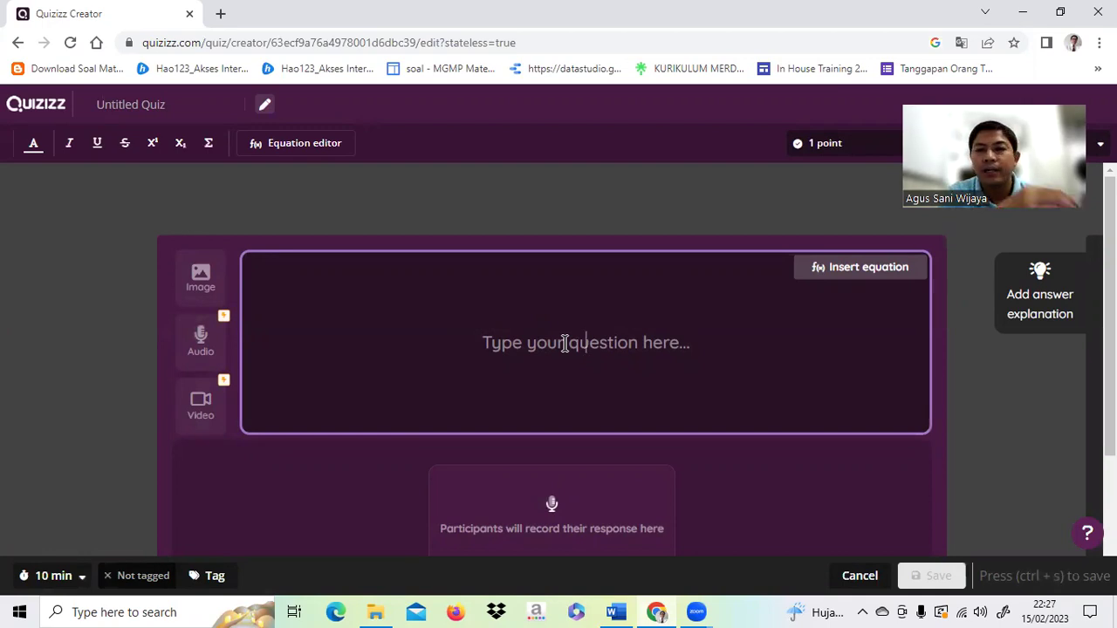
{"action": "type", "text": "A"}
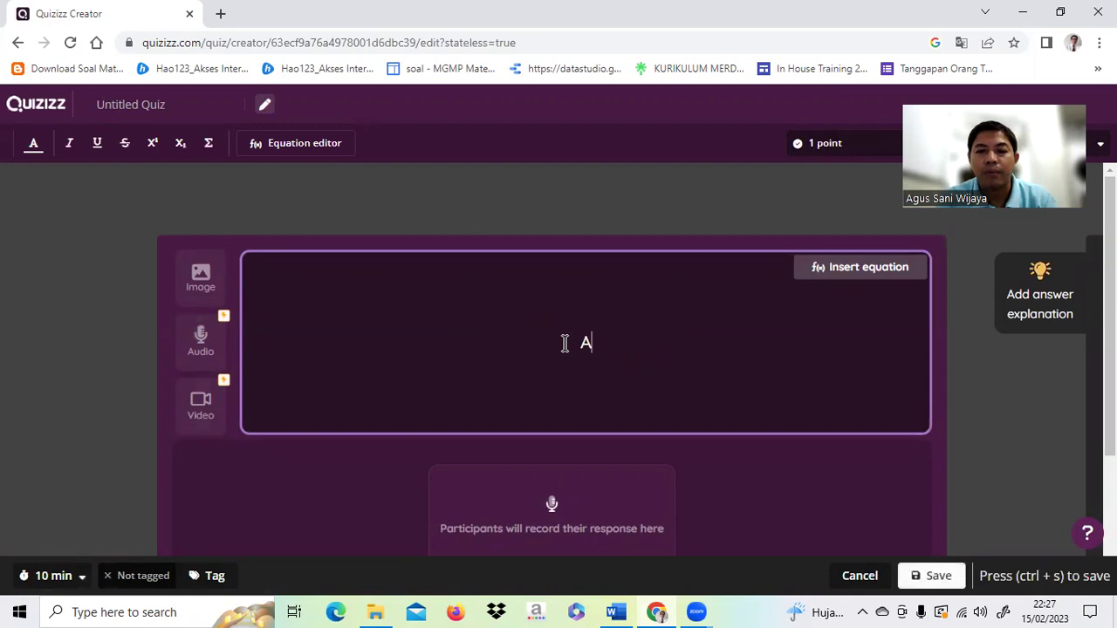
{"action": "type", "text": "pa kab"}
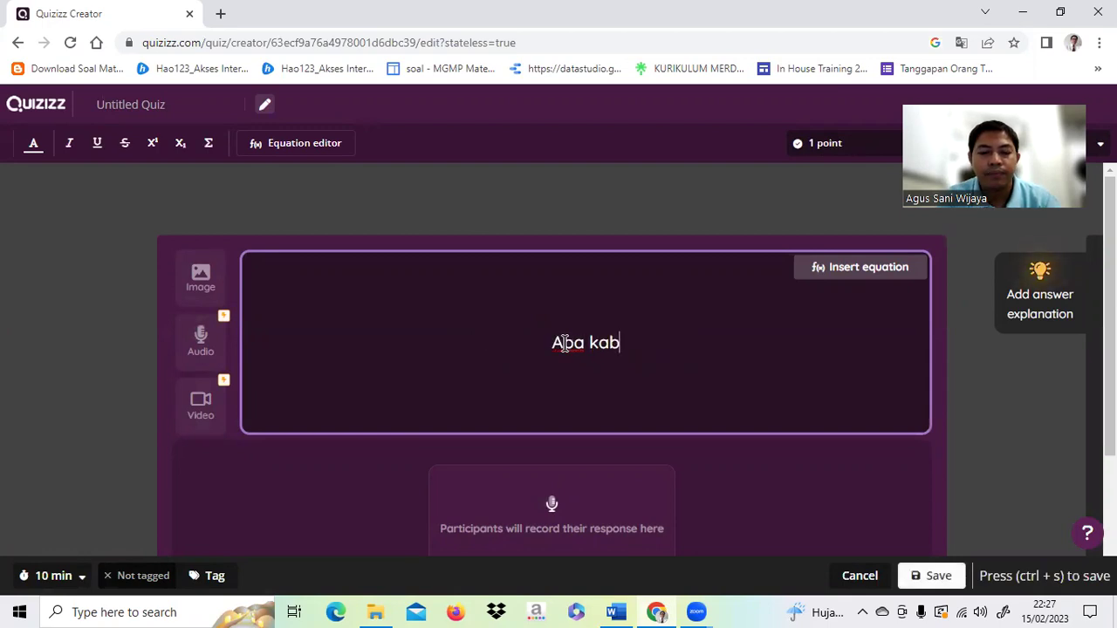
{"action": "type", "text": "ar anak-anak"}
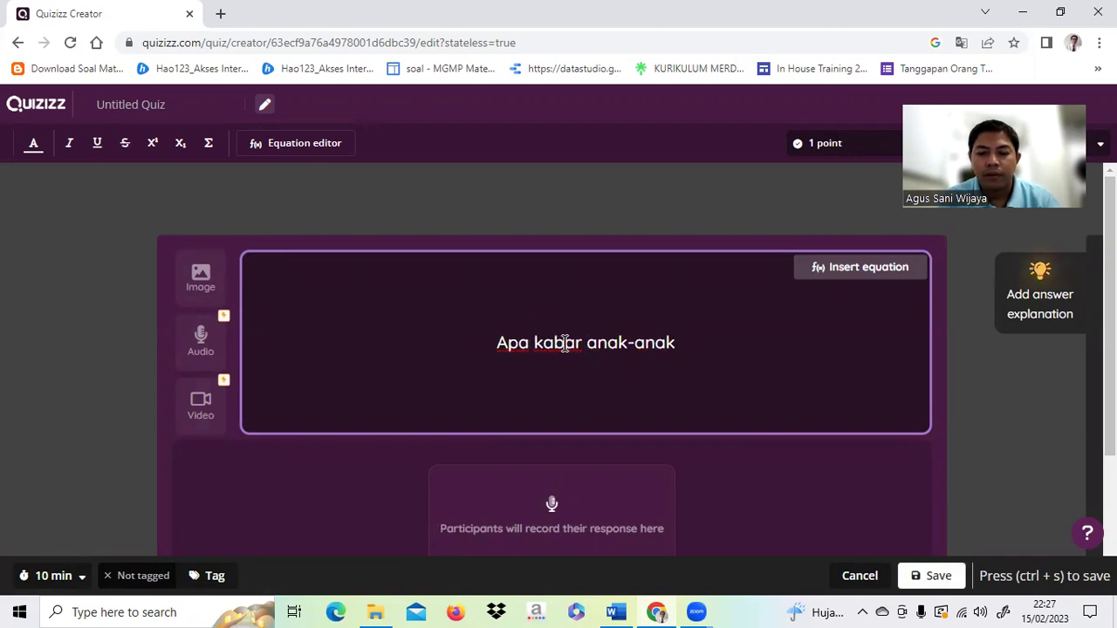
{"action": "type", "text": "?"}
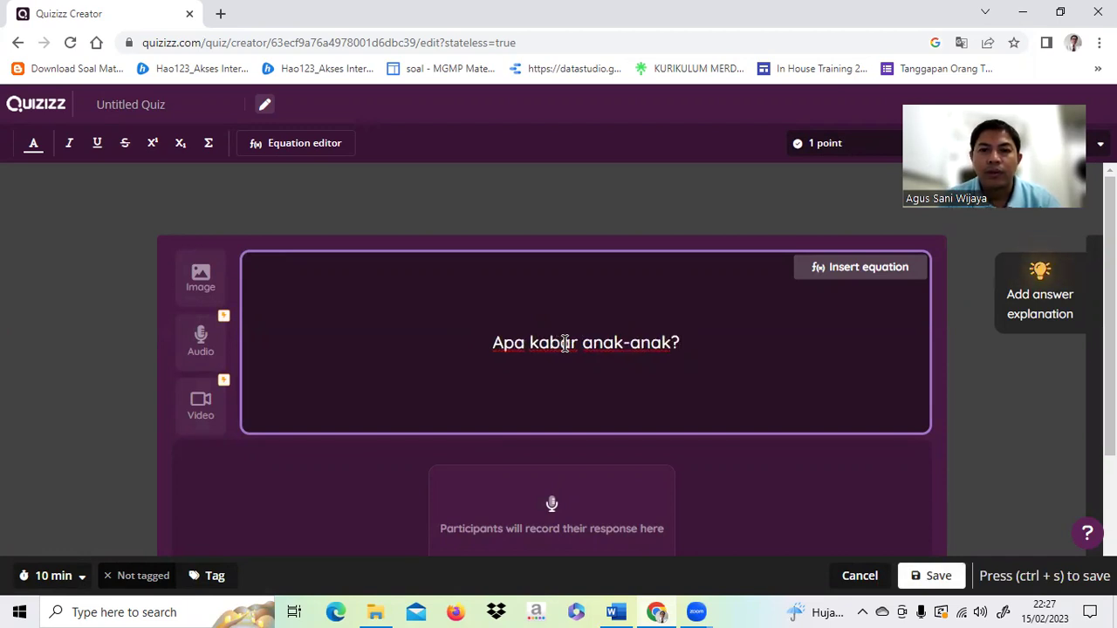
{"action": "type", "text": " (silahkan kalian jawab dengan merekam suara kalian)"}
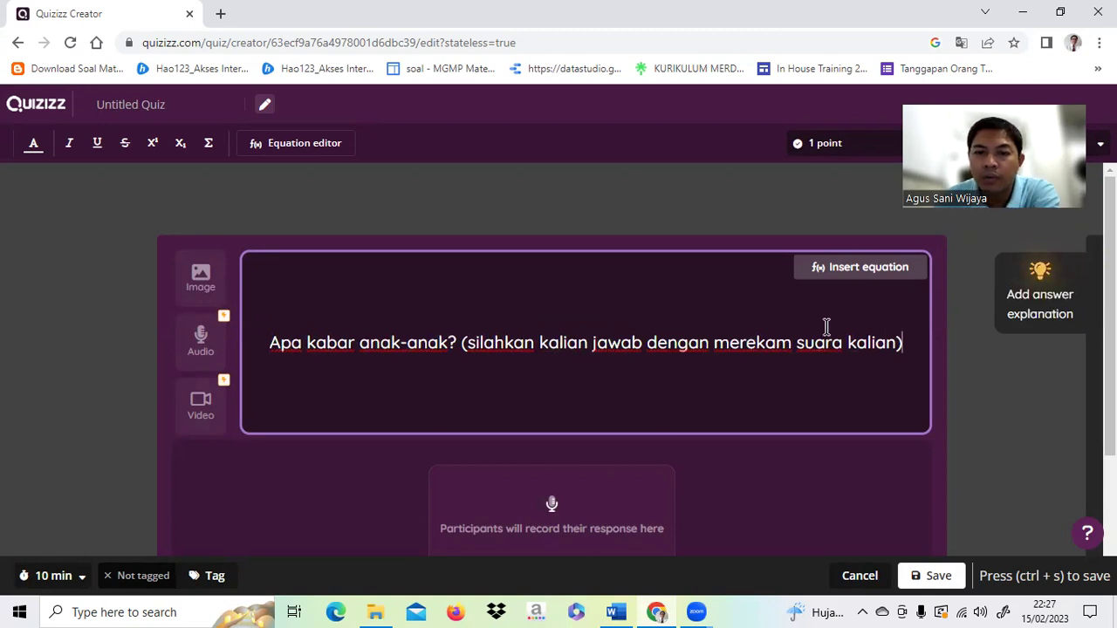
{"action": "scroll", "coordinate": [826, 323], "scroll_direction": "down", "scroll_amount": 1}
{"action": "scroll", "coordinate": [826, 326], "scroll_direction": "down", "scroll_amount": 1}
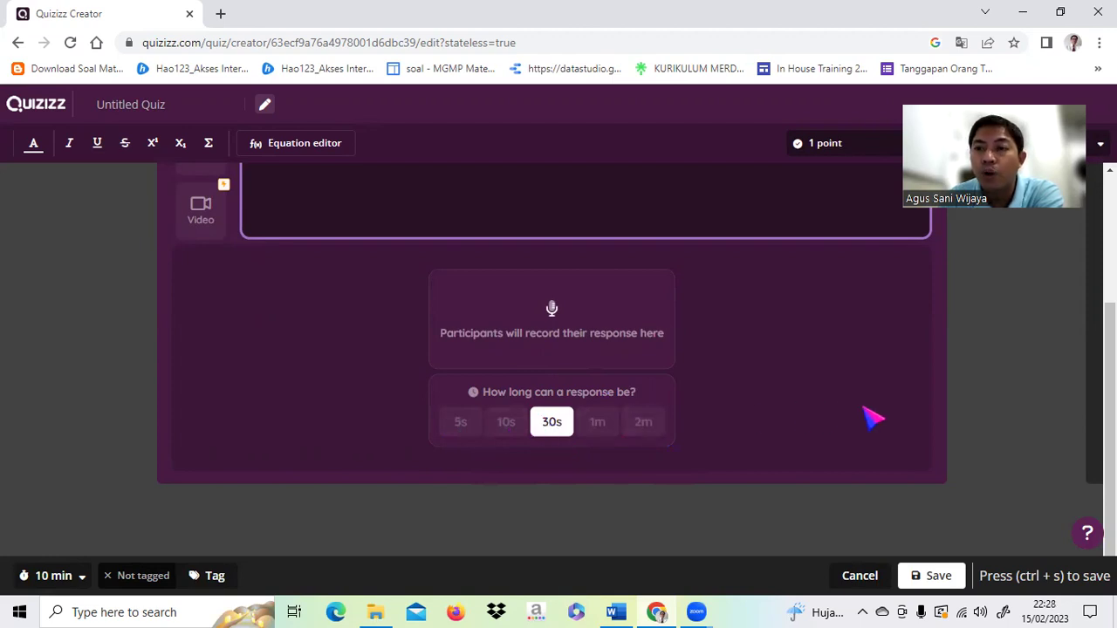
{"action": "left_click", "coordinate": [932, 582]}
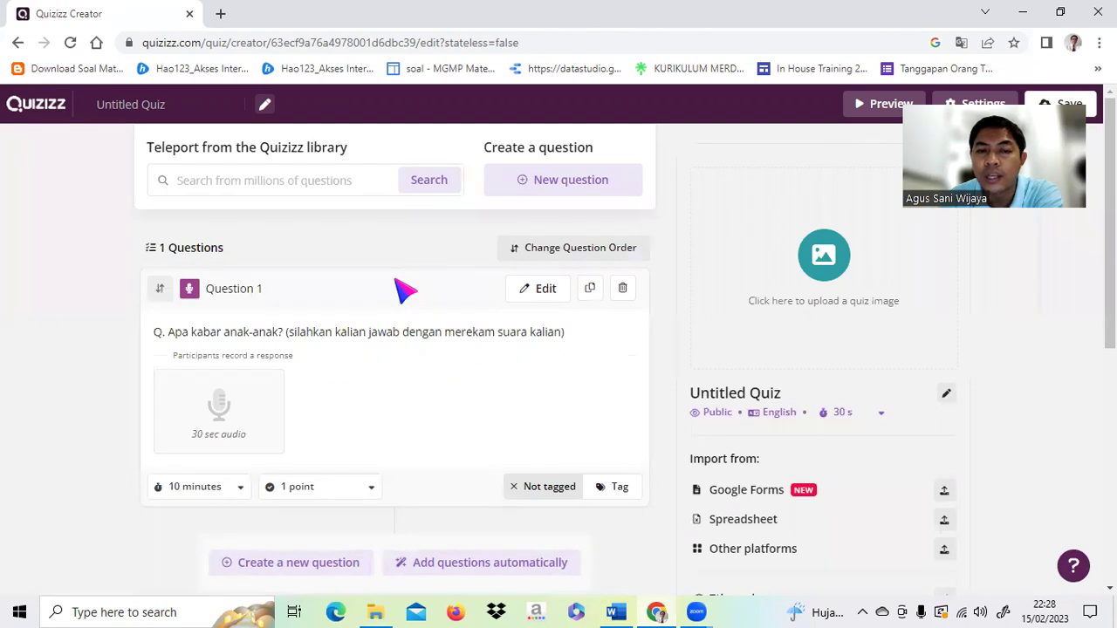
Save the quiz under the name "Soal audio respon" with Indonesian as its language.
{"action": "scroll", "coordinate": [401, 291], "scroll_direction": "down", "scroll_amount": 1}
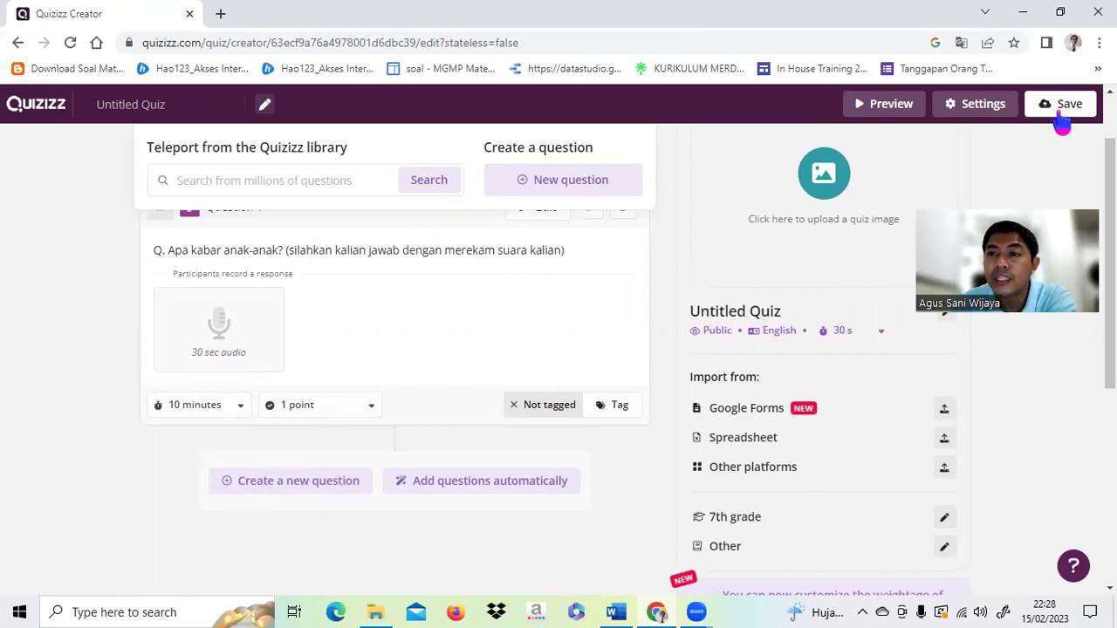
{"action": "left_click", "coordinate": [1059, 109]}
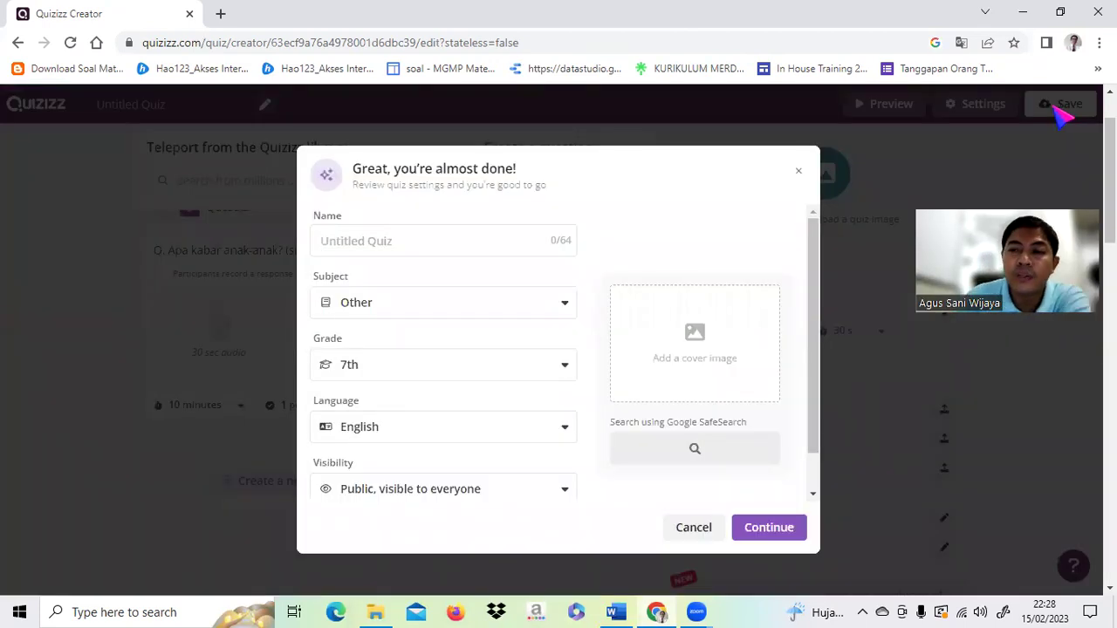
{"action": "left_click", "coordinate": [325, 237]}
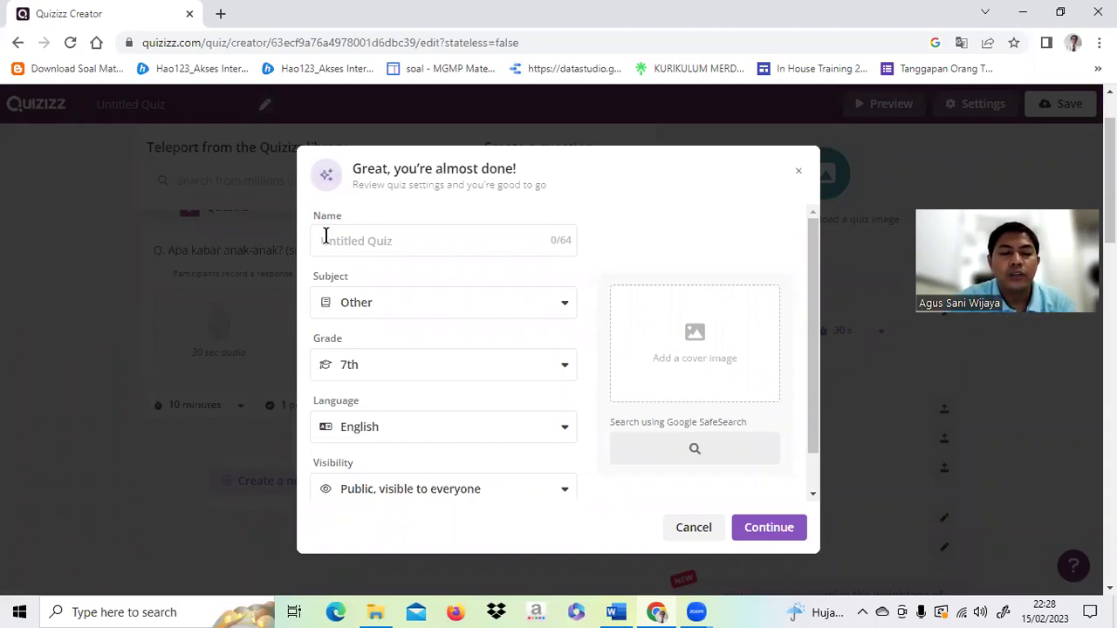
{"action": "type", "text": "Soal audio respon"}
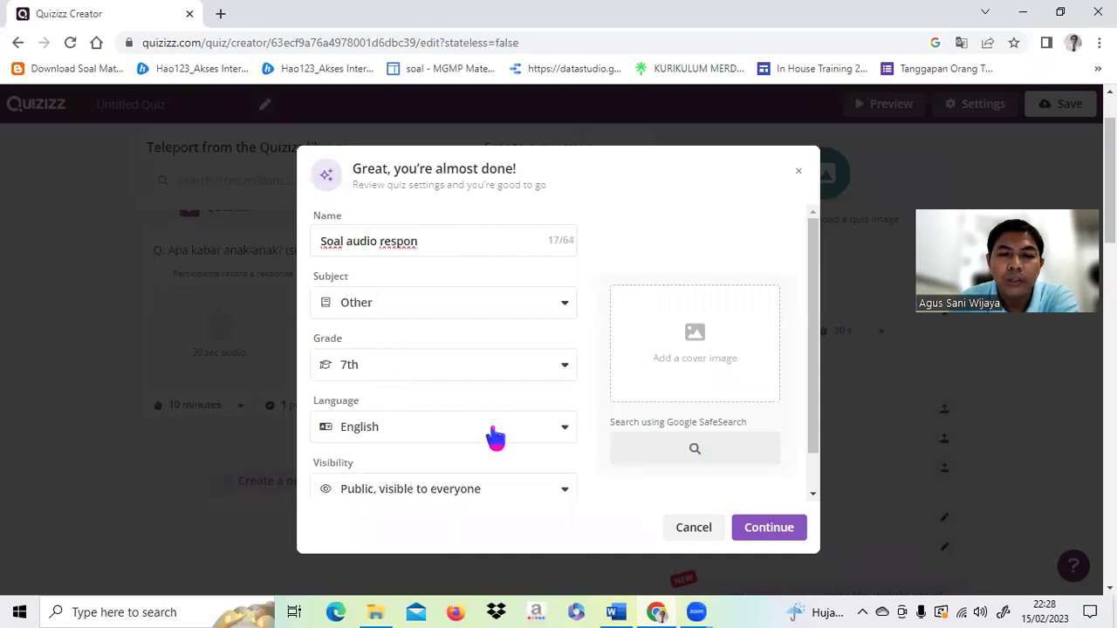
{"action": "left_click", "coordinate": [564, 436]}
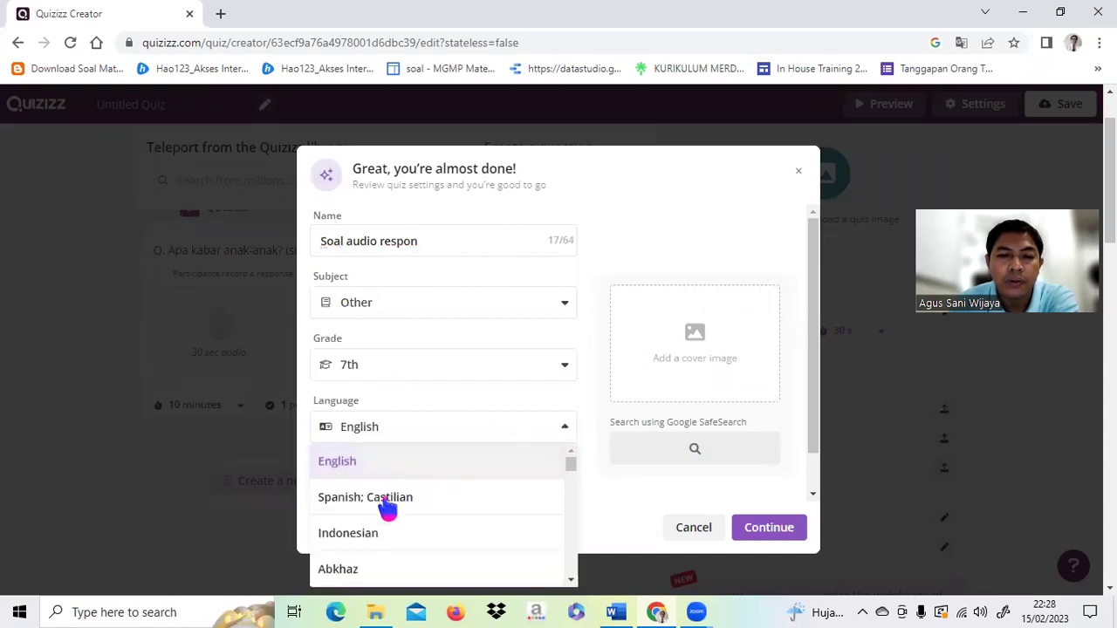
{"action": "left_click", "coordinate": [371, 524]}
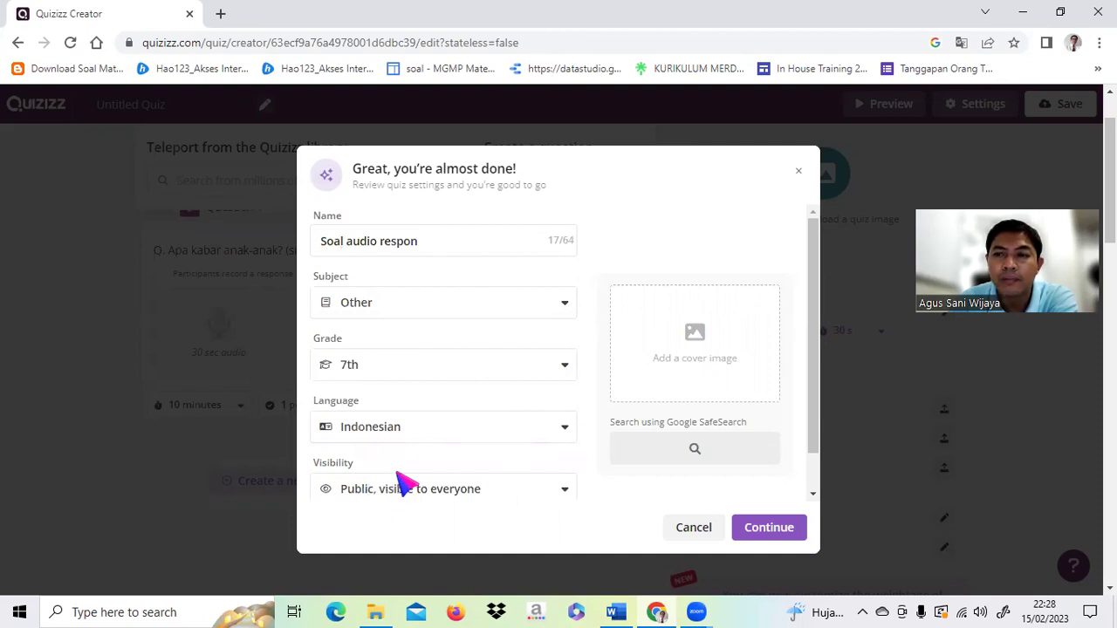
{"action": "left_click", "coordinate": [735, 524]}
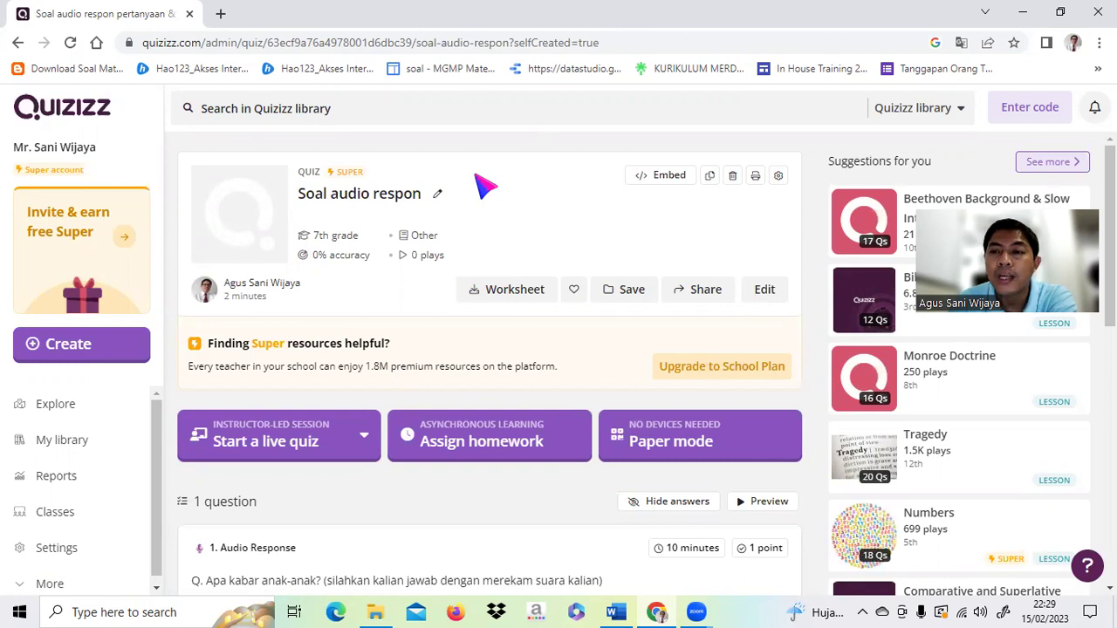
Set up a live session of the quiz in Classic mode with the existing activity settings and continue to the waiting room.
{"action": "mouse_move", "coordinate": [254, 245]}
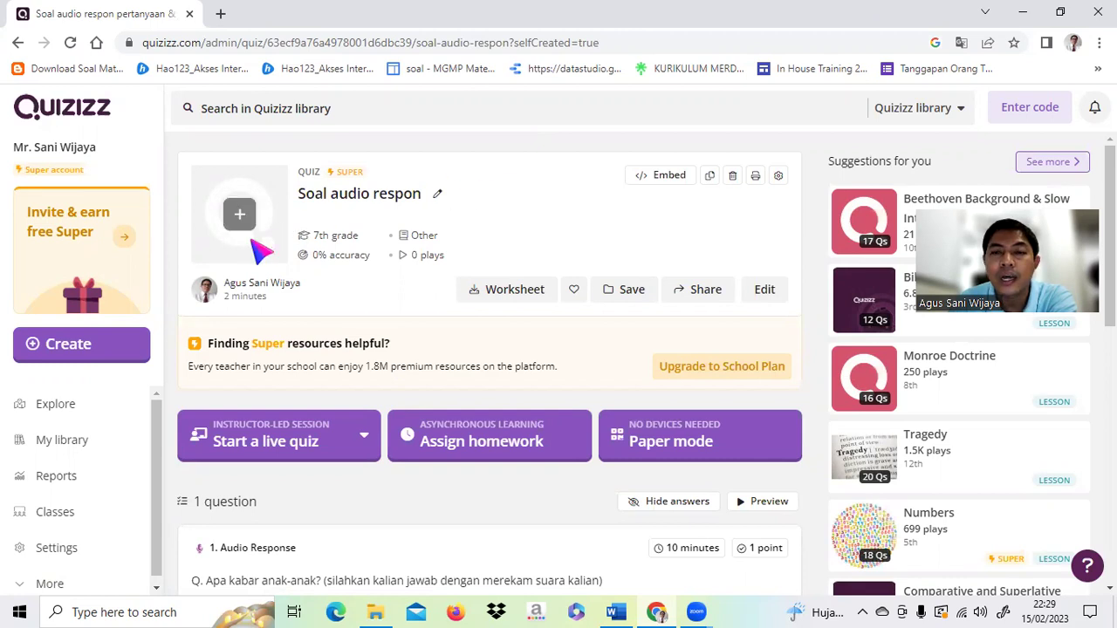
{"action": "left_click", "coordinate": [346, 443]}
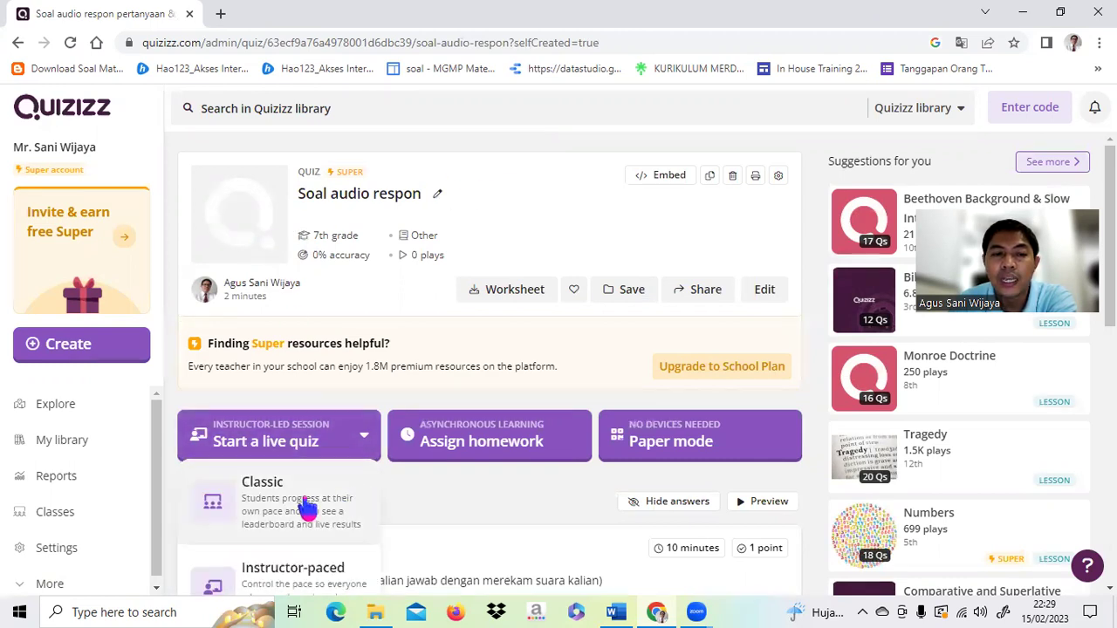
{"action": "left_click", "coordinate": [264, 498]}
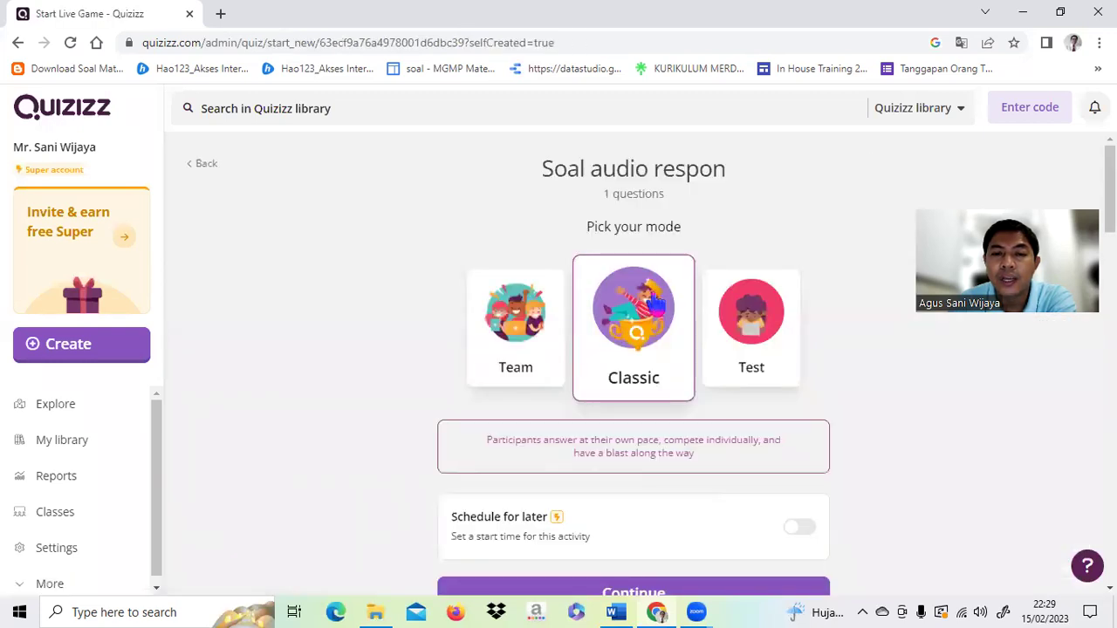
{"action": "scroll", "coordinate": [634, 328], "scroll_direction": "down", "scroll_amount": 6}
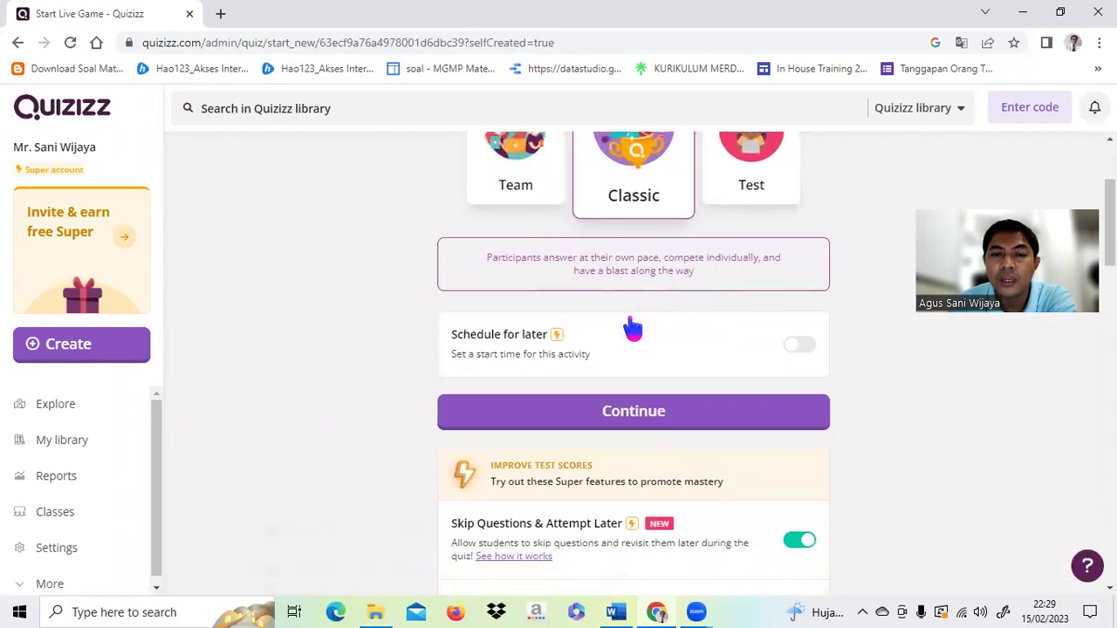
{"action": "scroll", "coordinate": [634, 327], "scroll_direction": "down", "scroll_amount": 5}
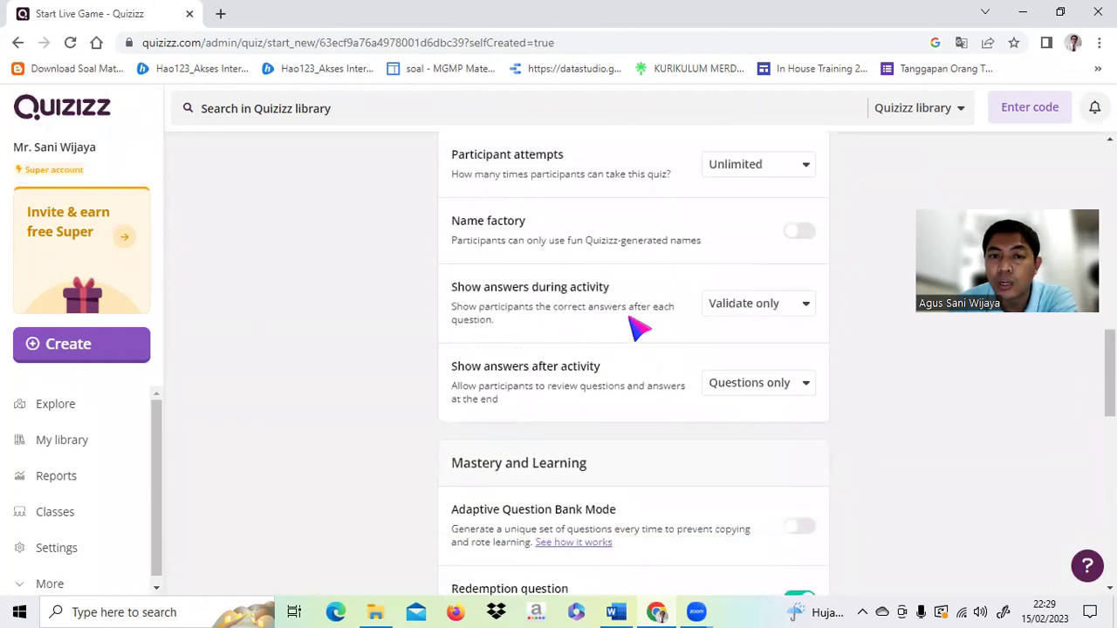
{"action": "scroll", "coordinate": [638, 326], "scroll_direction": "down", "scroll_amount": 1}
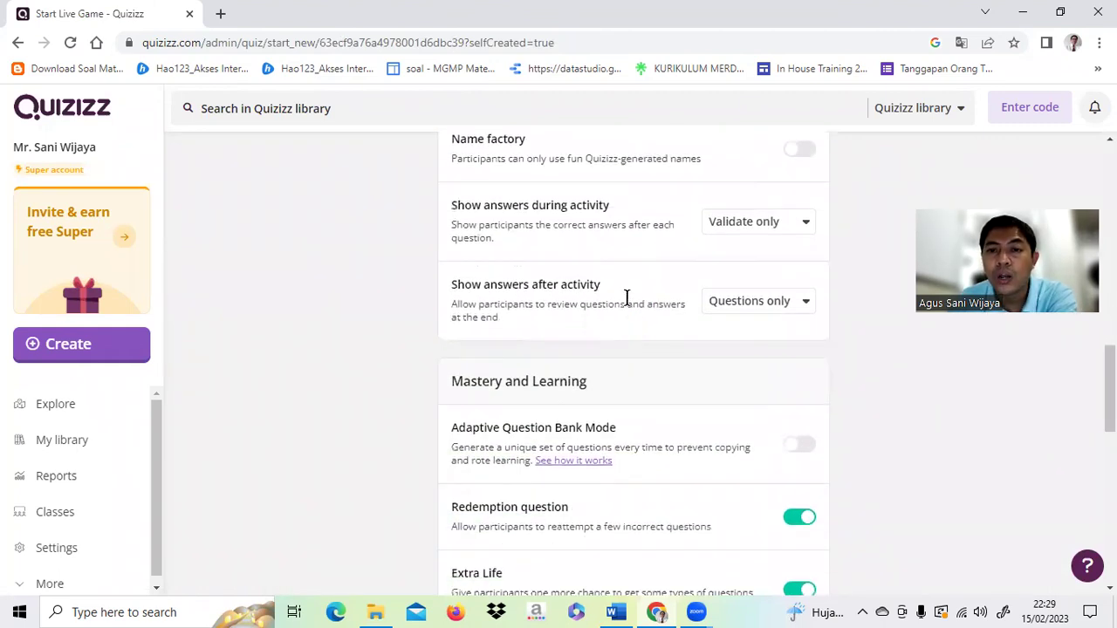
{"action": "scroll", "coordinate": [629, 295], "scroll_direction": "down", "scroll_amount": 4}
{"action": "scroll", "coordinate": [632, 302], "scroll_direction": "down", "scroll_amount": 5}
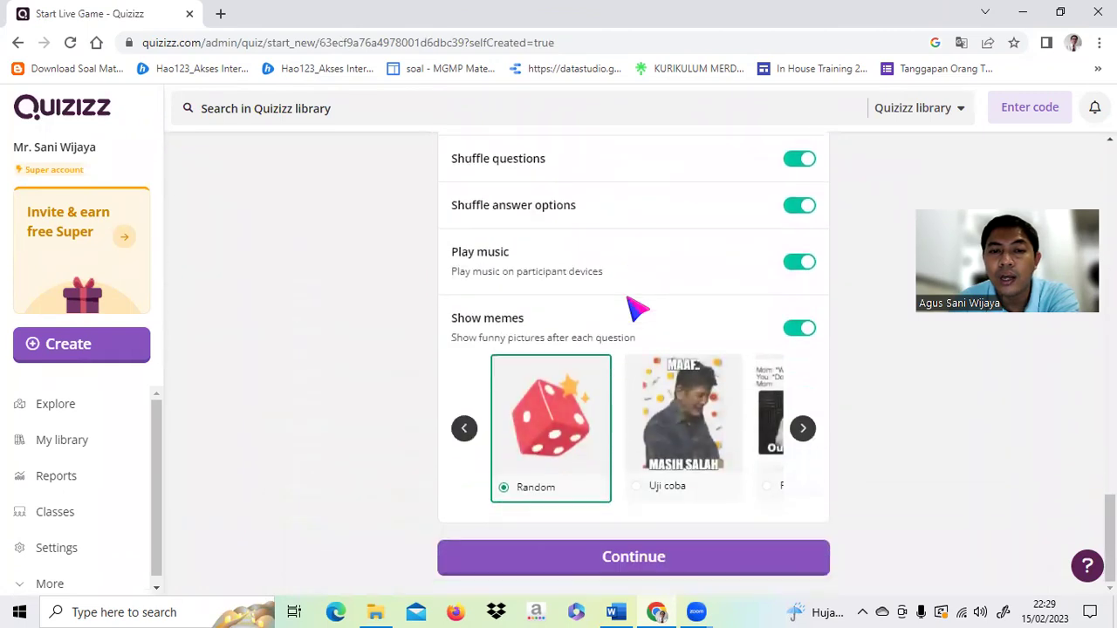
{"action": "left_click", "coordinate": [646, 521]}
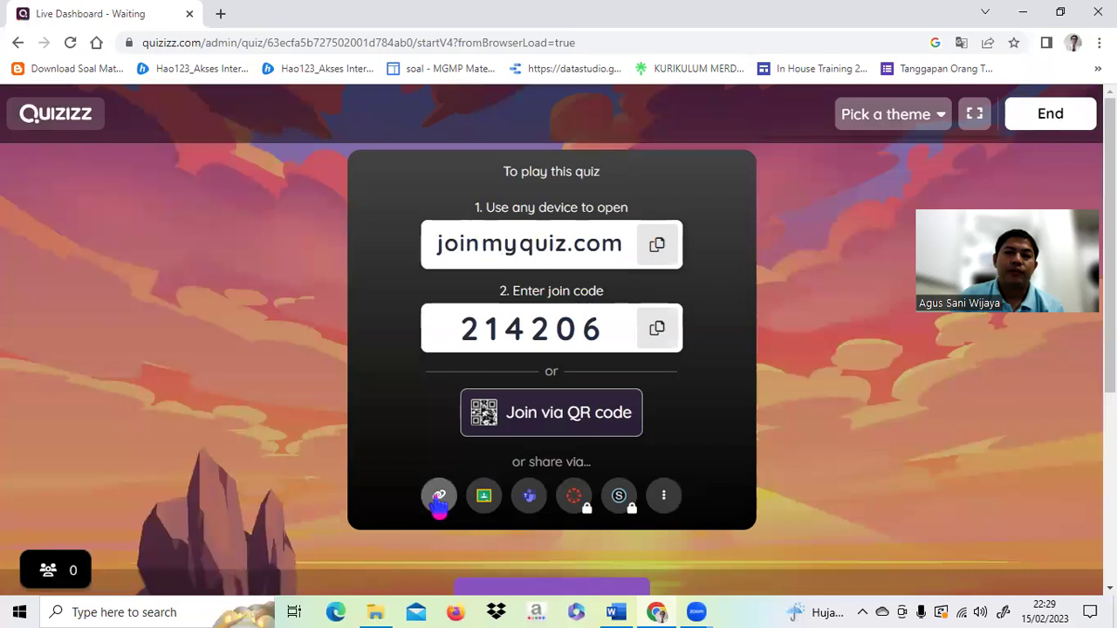
Copy the quiz's join link, open it in a new browser tab and join the game as a participant.
{"action": "left_click", "coordinate": [439, 497]}
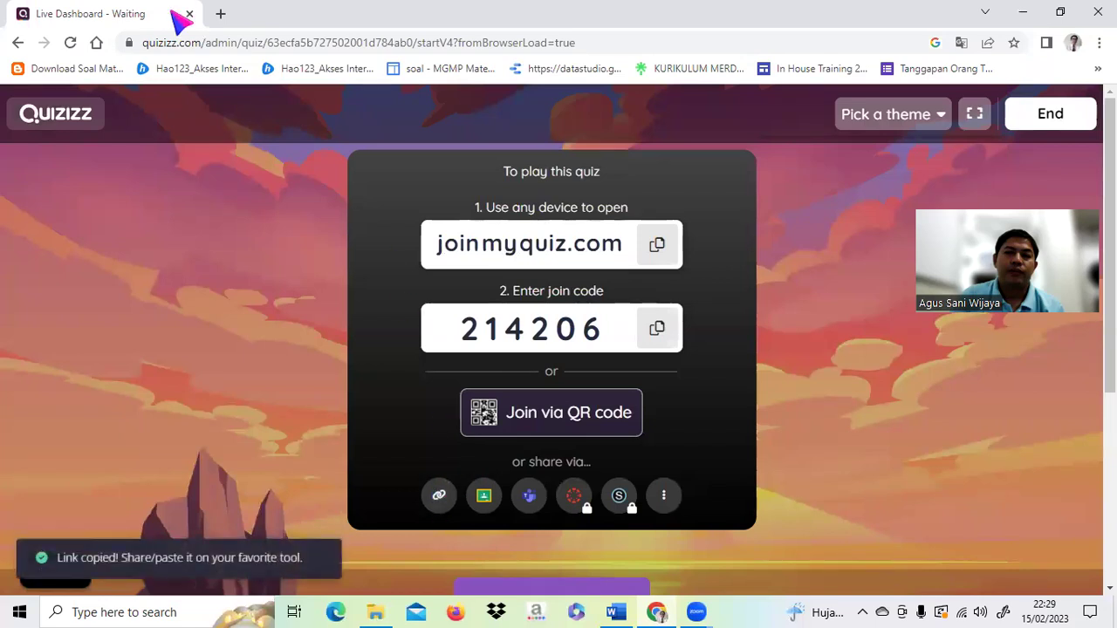
{"action": "left_click", "coordinate": [221, 14]}
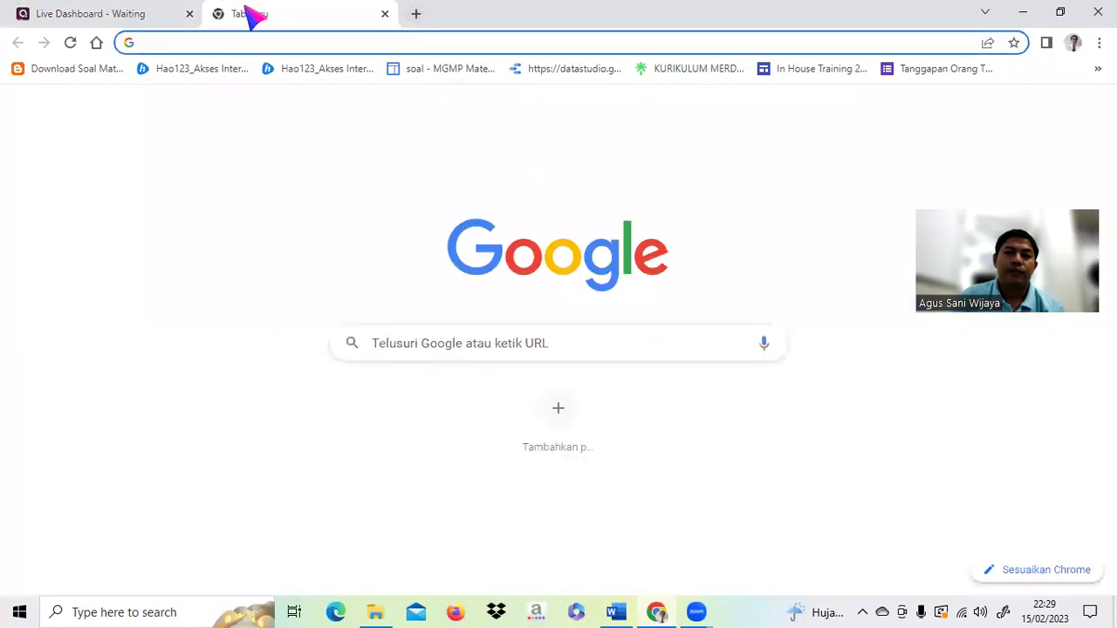
{"action": "left_click", "coordinate": [245, 36]}
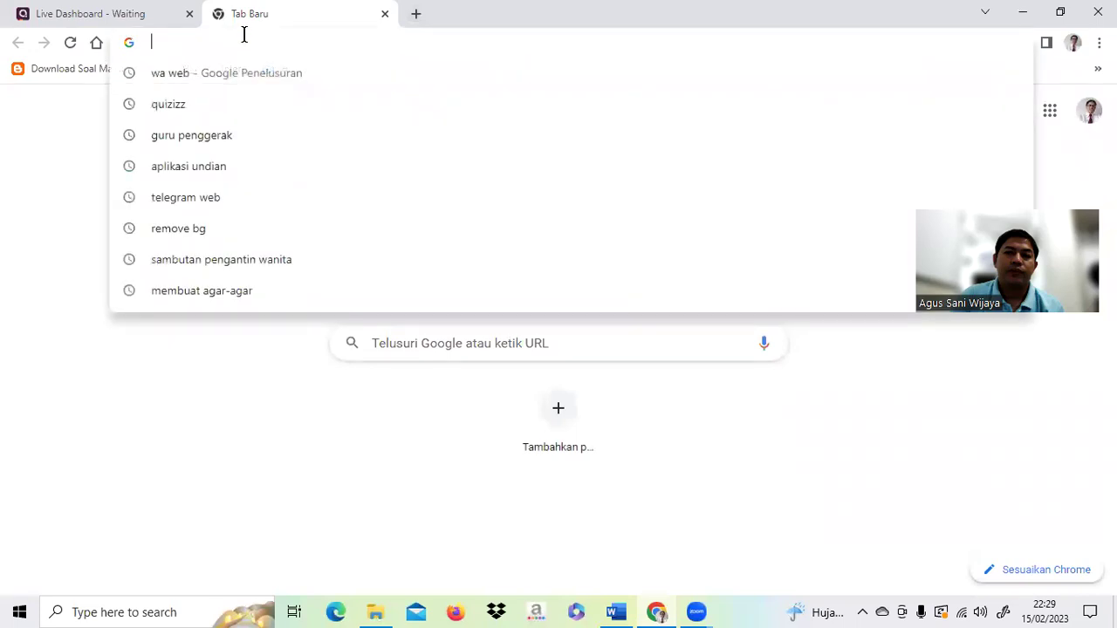
{"action": "type", "text": "https://quizizz.com/join?gc=214206"}
{"action": "key", "text": "Return"}
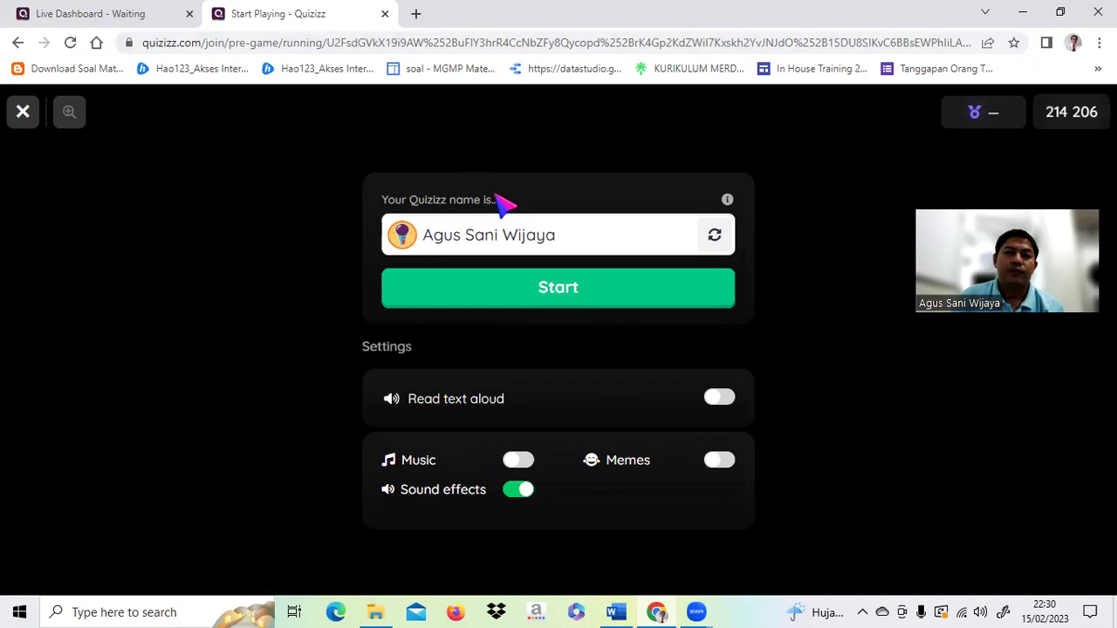
{"action": "left_click", "coordinate": [556, 309]}
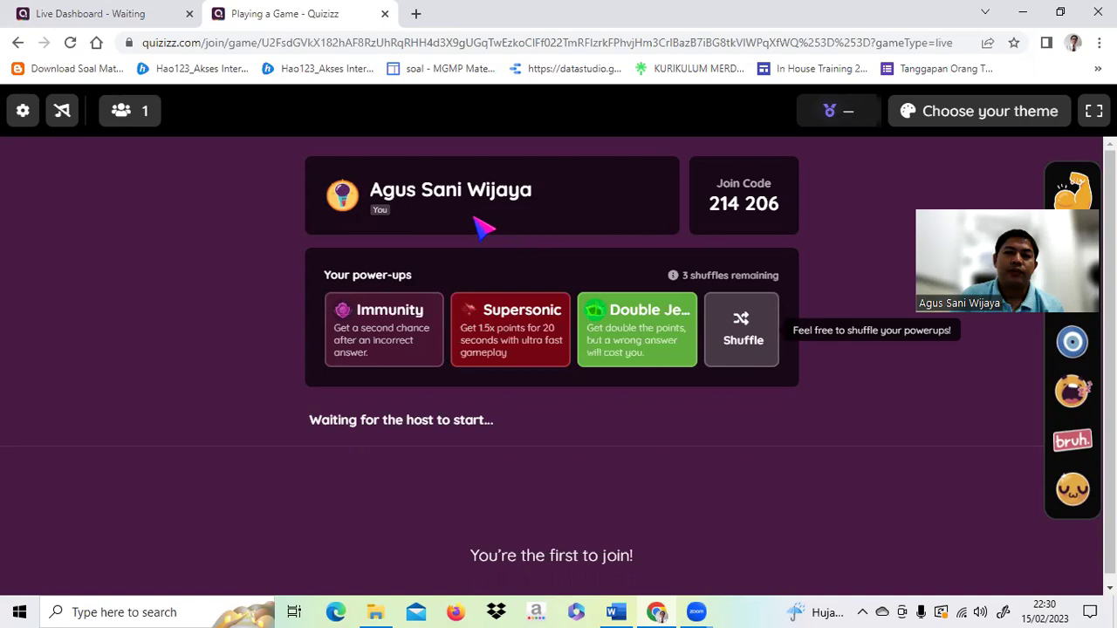
Return to the host's live dashboard and start the quiz.
{"action": "left_click", "coordinate": [68, 16]}
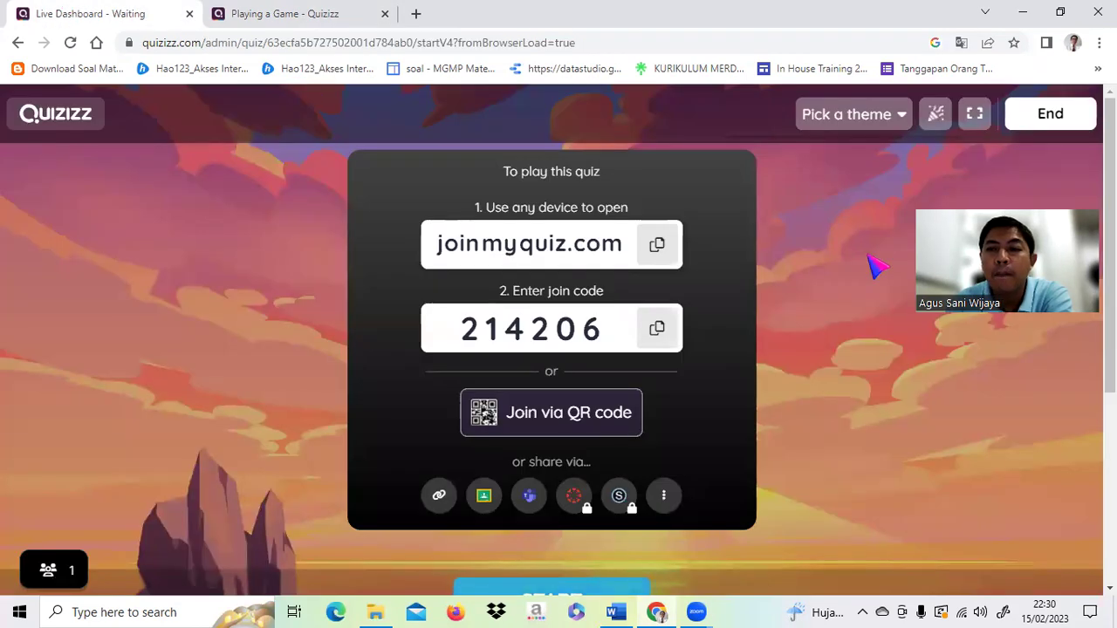
{"action": "scroll", "coordinate": [876, 266], "scroll_direction": "down", "scroll_amount": 2}
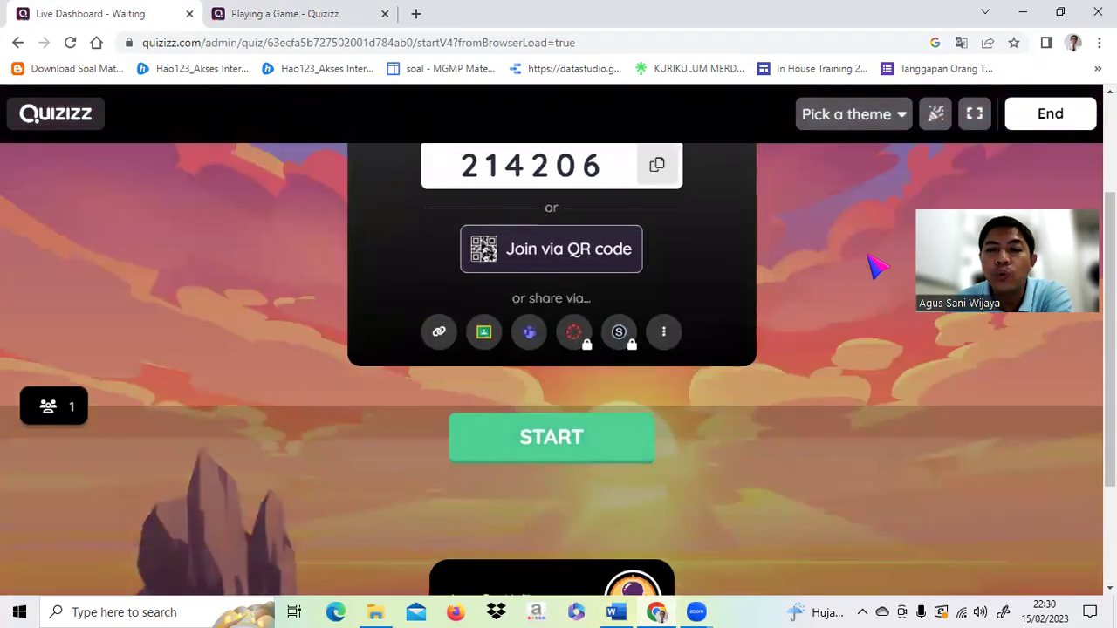
{"action": "left_click", "coordinate": [590, 441]}
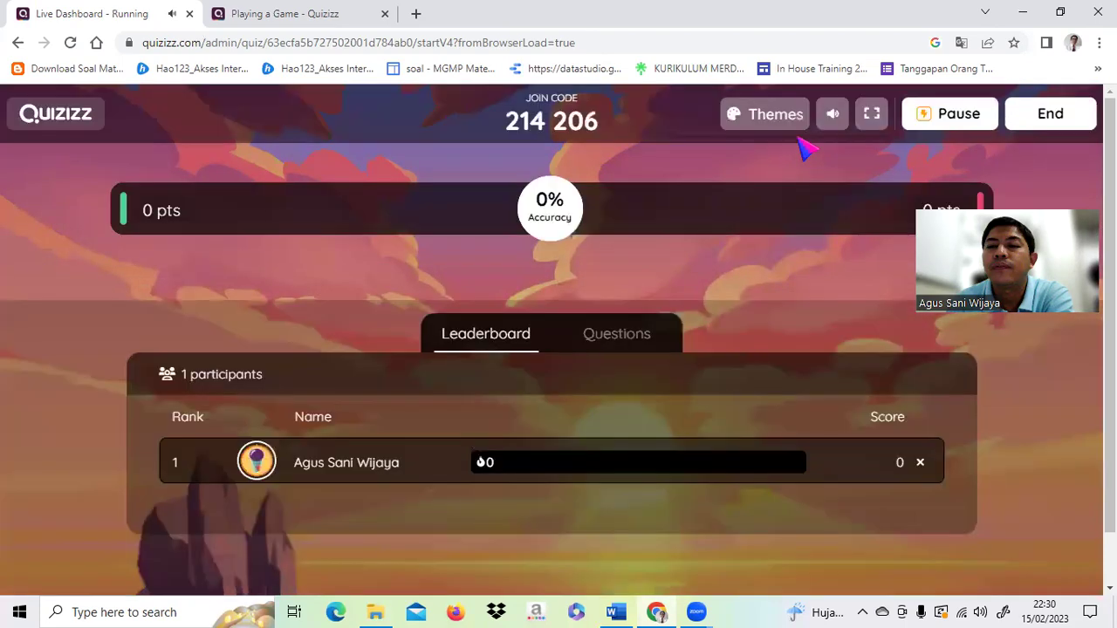
Mute the sound of the host's live dashboard and switch to the participant's game tab.
{"action": "left_click", "coordinate": [832, 114]}
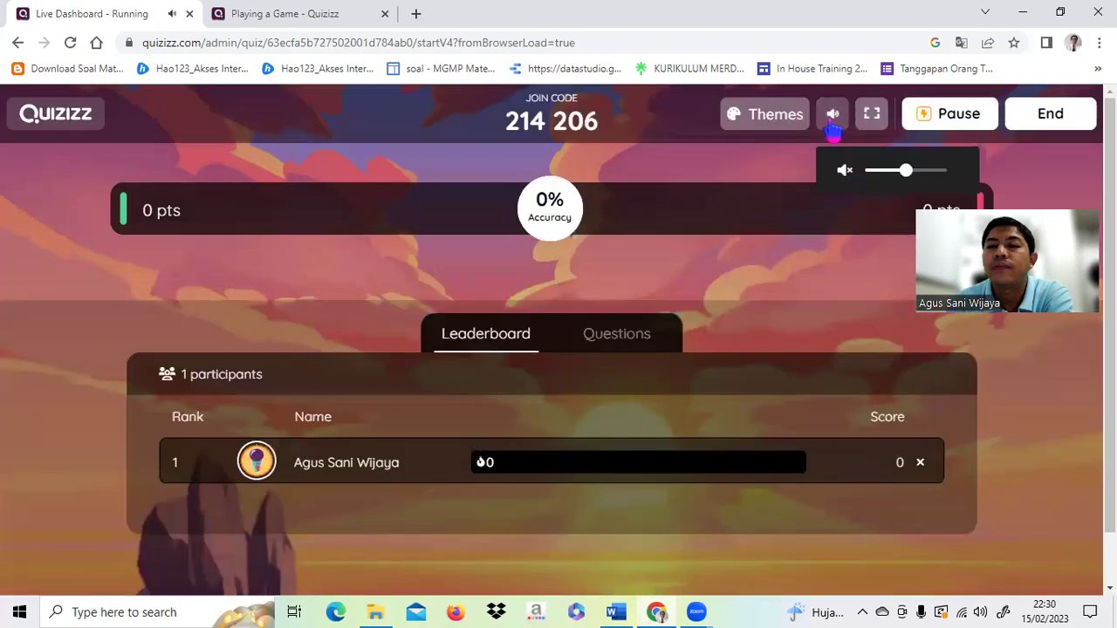
{"action": "left_click", "coordinate": [845, 171]}
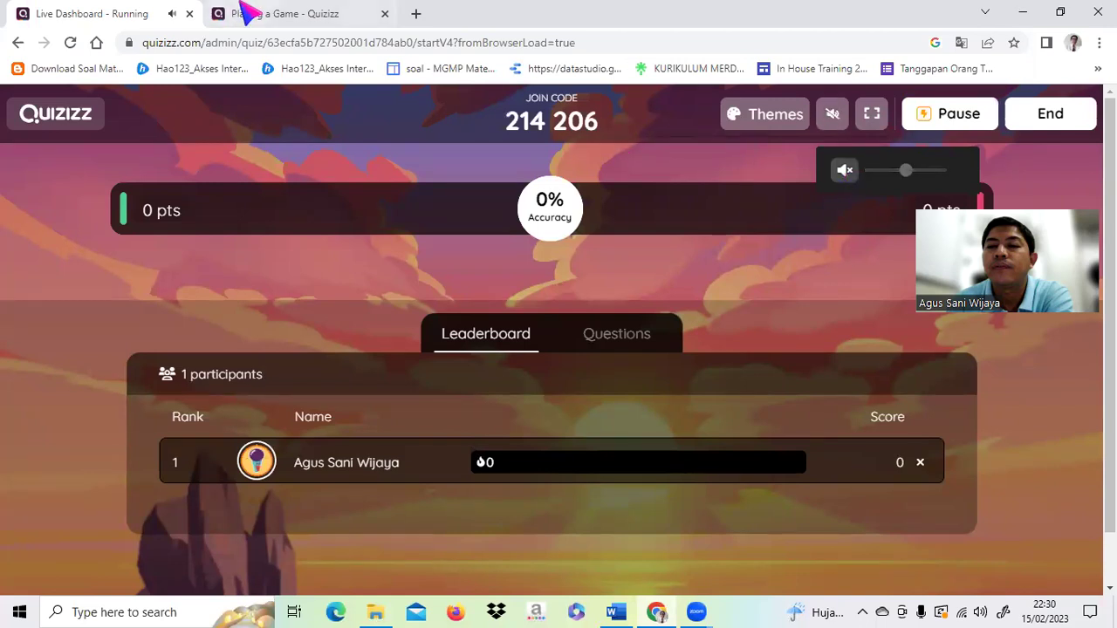
{"action": "left_click", "coordinate": [294, 19]}
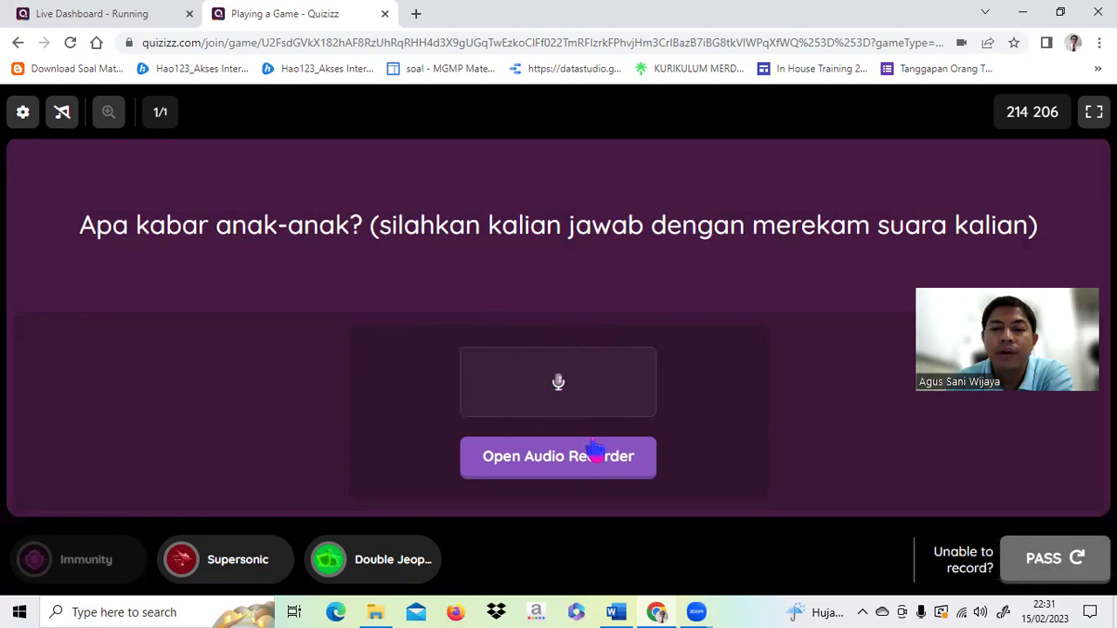
Answer the audio response question with a voice recording about 7 seconds long and submit it after playing it back.
{"action": "left_click", "coordinate": [542, 462]}
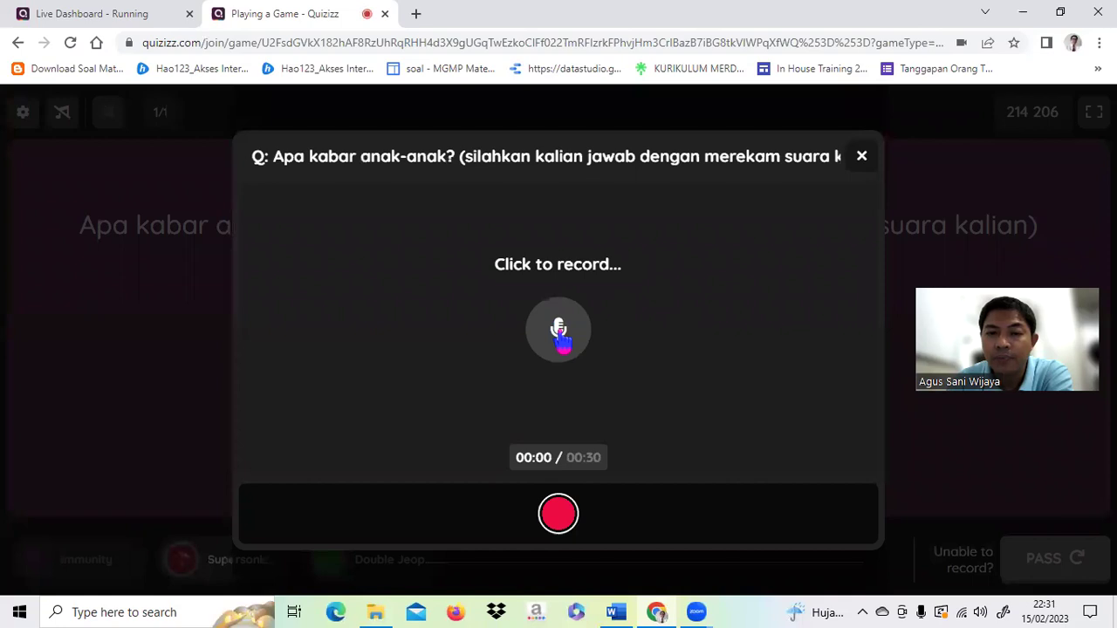
{"action": "left_click", "coordinate": [559, 334]}
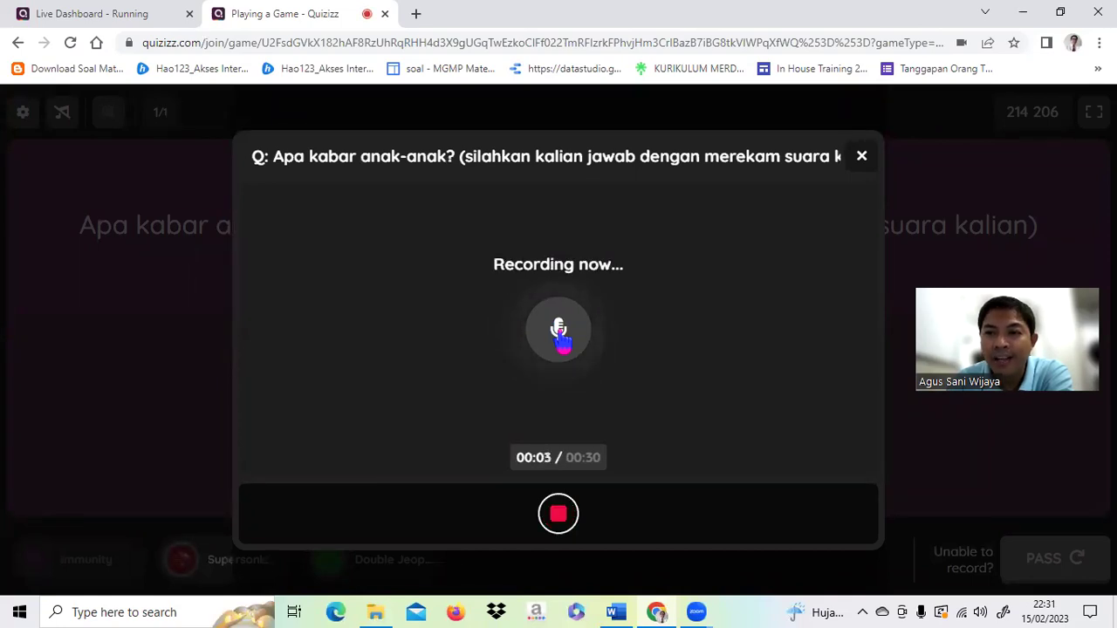
{"action": "left_click", "coordinate": [577, 514]}
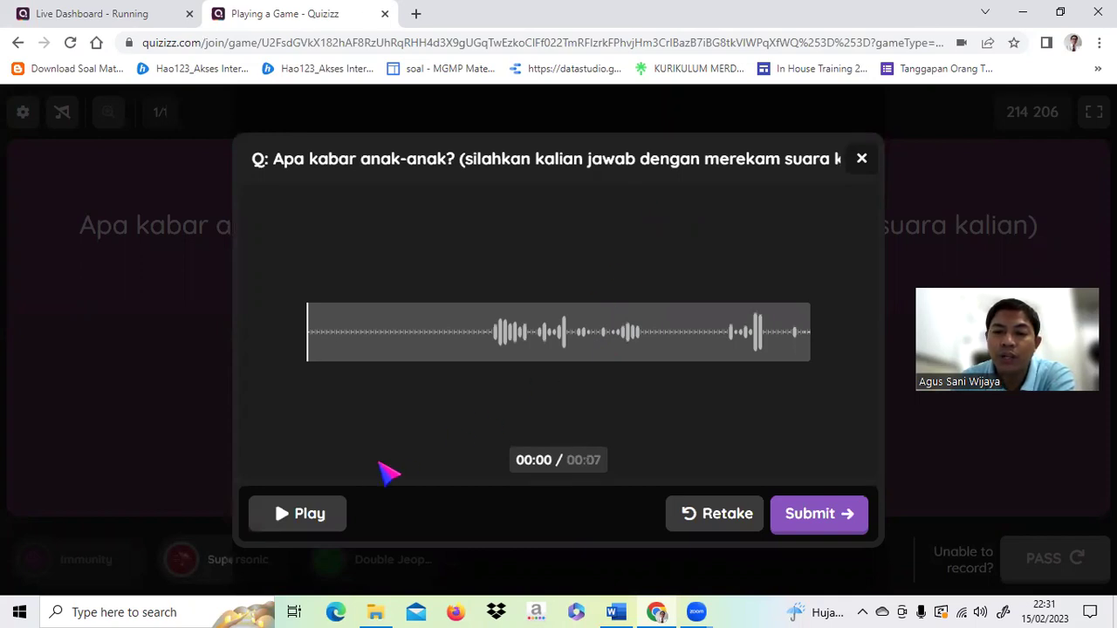
{"action": "left_click", "coordinate": [320, 521]}
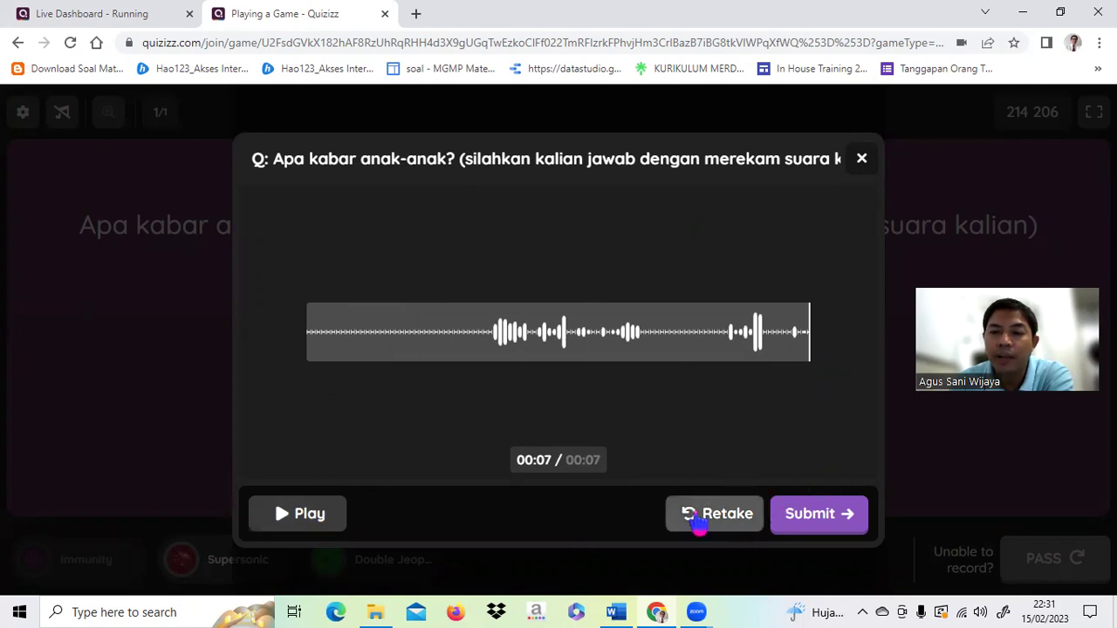
{"action": "left_click", "coordinate": [867, 508]}
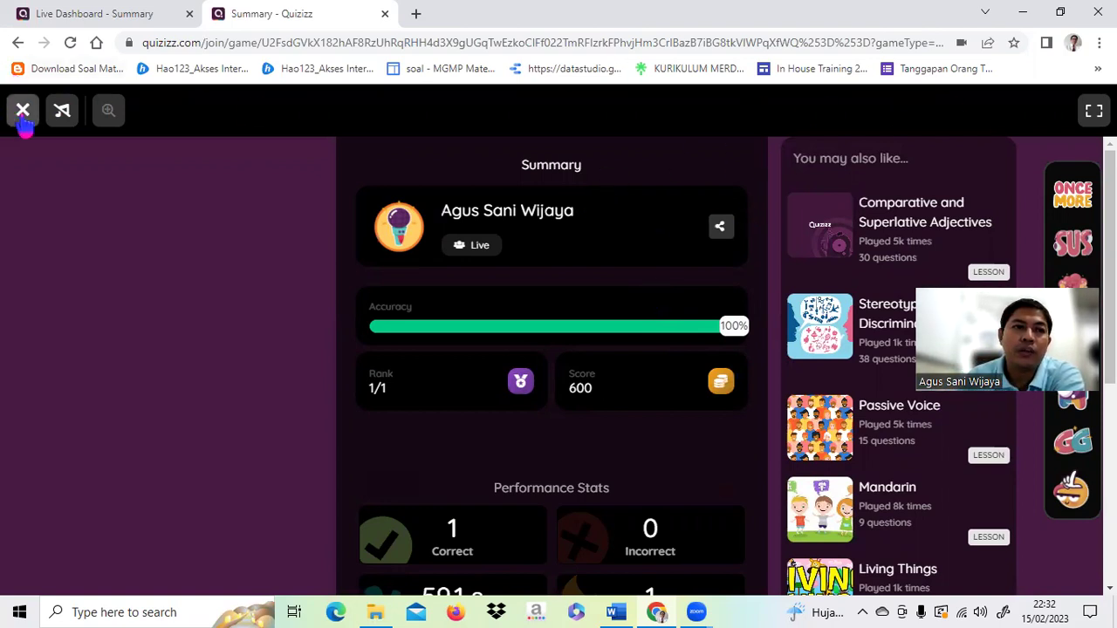
Leave the participant's game summary, close its browser tab and exit the host's finished live session.
{"action": "left_click", "coordinate": [23, 111]}
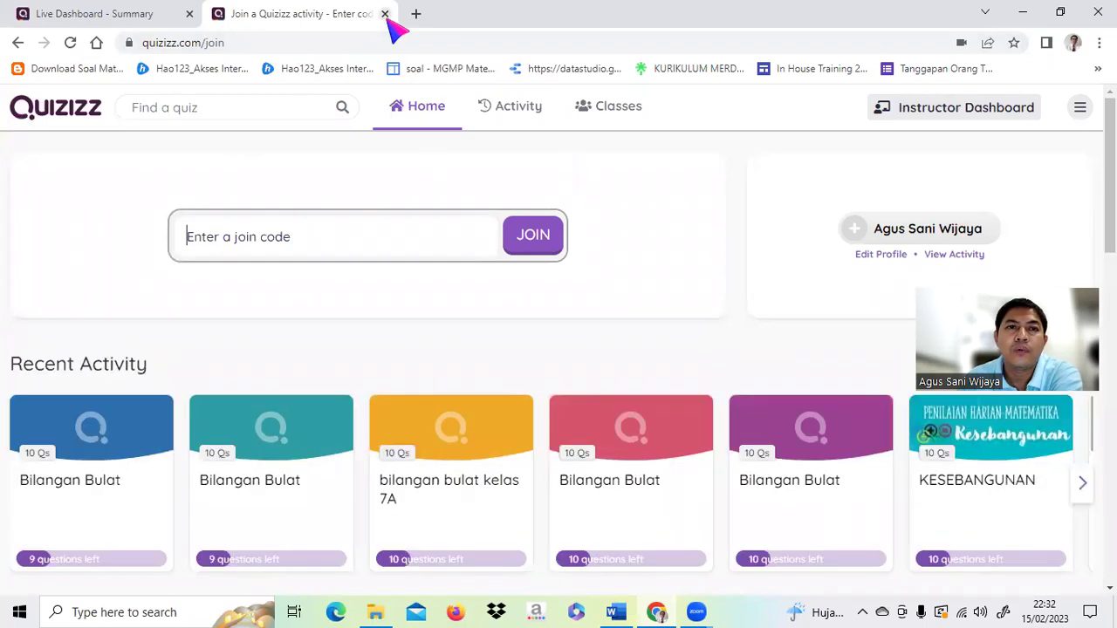
{"action": "left_click", "coordinate": [385, 15]}
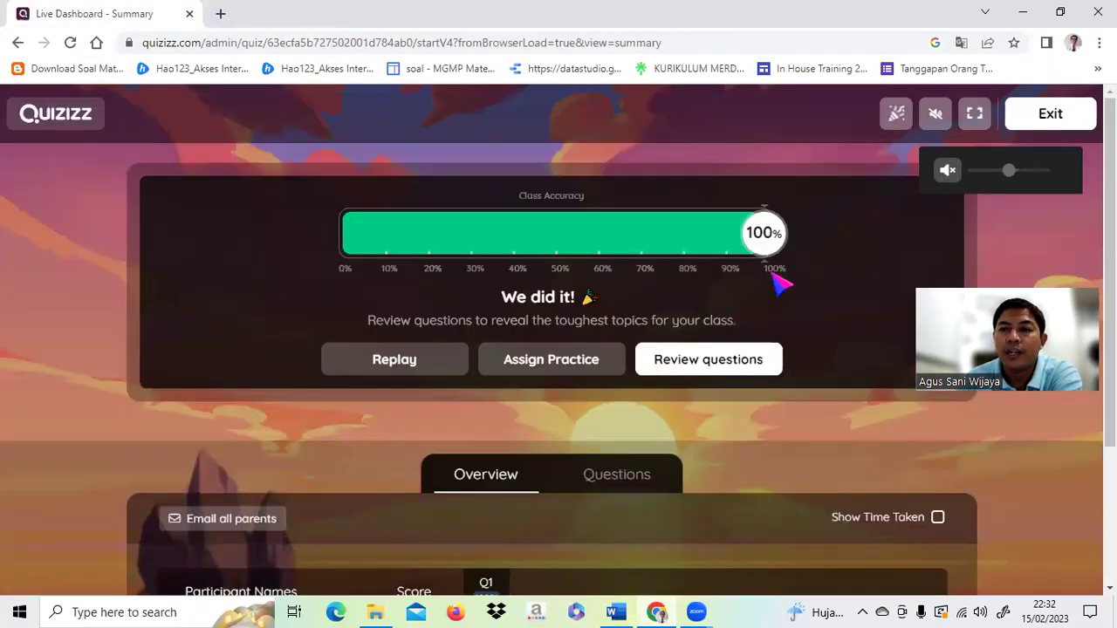
{"action": "left_click", "coordinate": [1053, 129]}
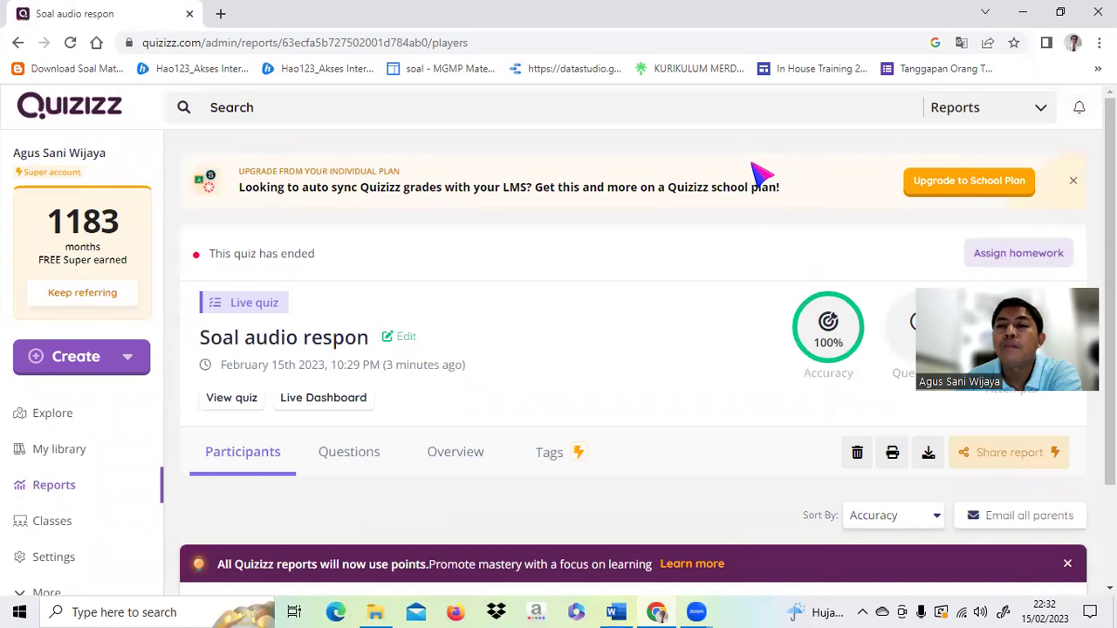
Open the "Soal audio respon" live quiz report from the list of all reports and show its participant results.
{"action": "left_click", "coordinate": [51, 493]}
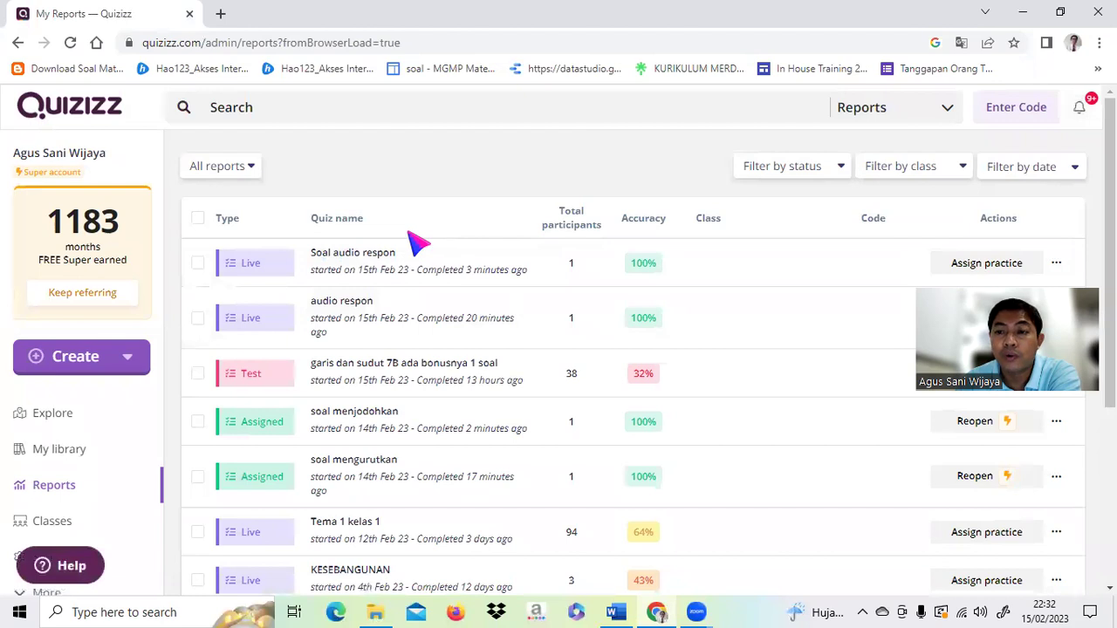
{"action": "left_click", "coordinate": [341, 276]}
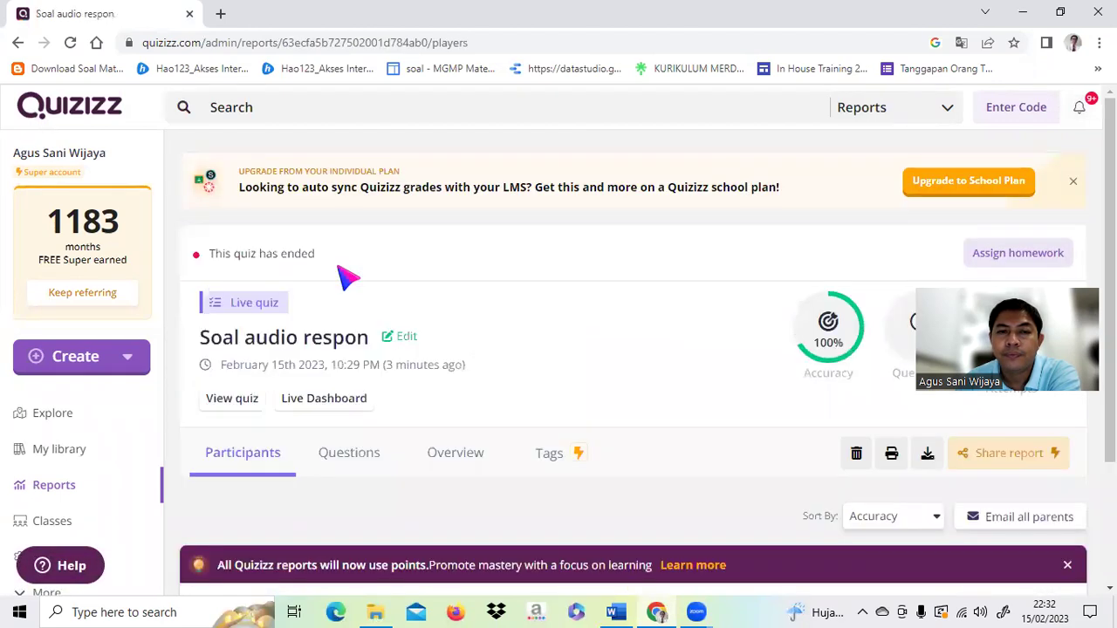
{"action": "scroll", "coordinate": [517, 279], "scroll_direction": "down", "scroll_amount": 2}
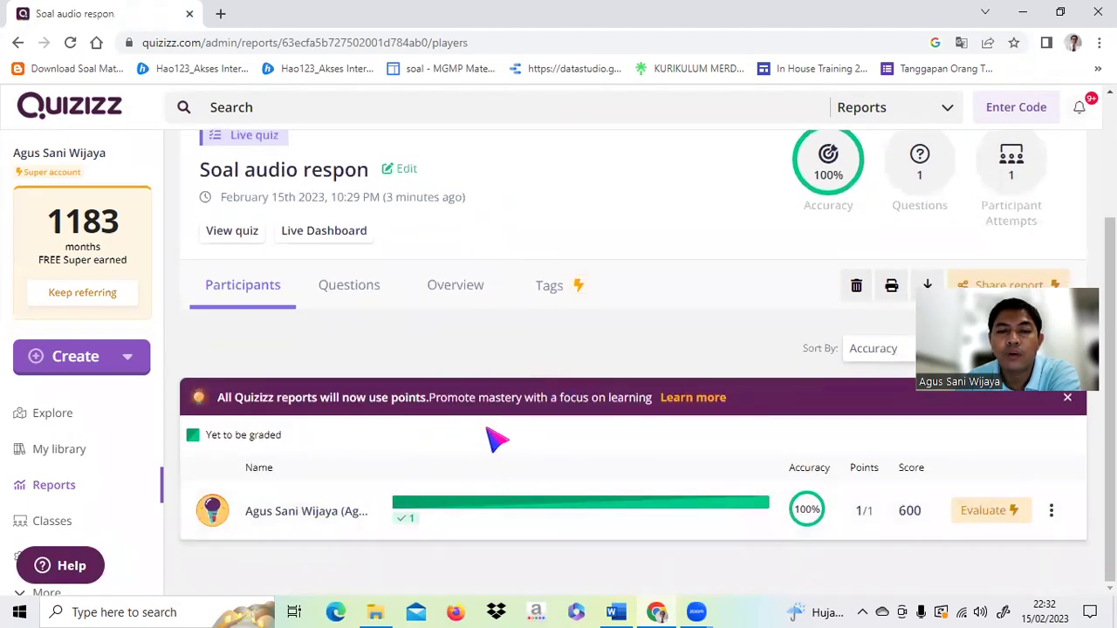
Play the participant's recorded audio response in their detailed result, and close the result when finished.
{"action": "left_click", "coordinate": [567, 515]}
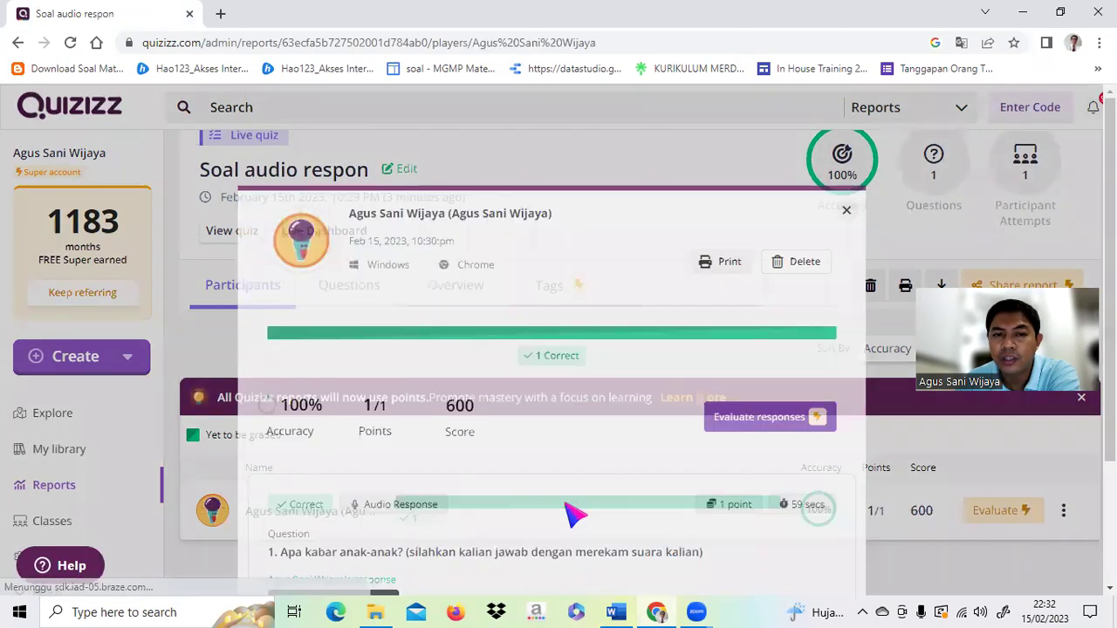
{"action": "scroll", "coordinate": [563, 380], "scroll_direction": "down", "scroll_amount": 2}
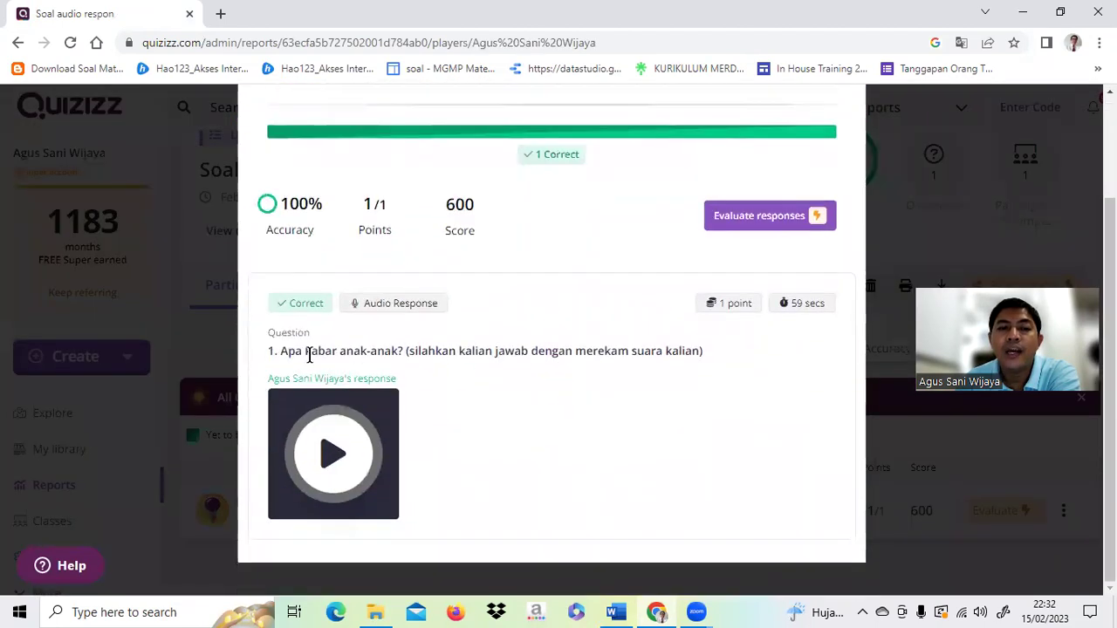
{"action": "left_click", "coordinate": [333, 456]}
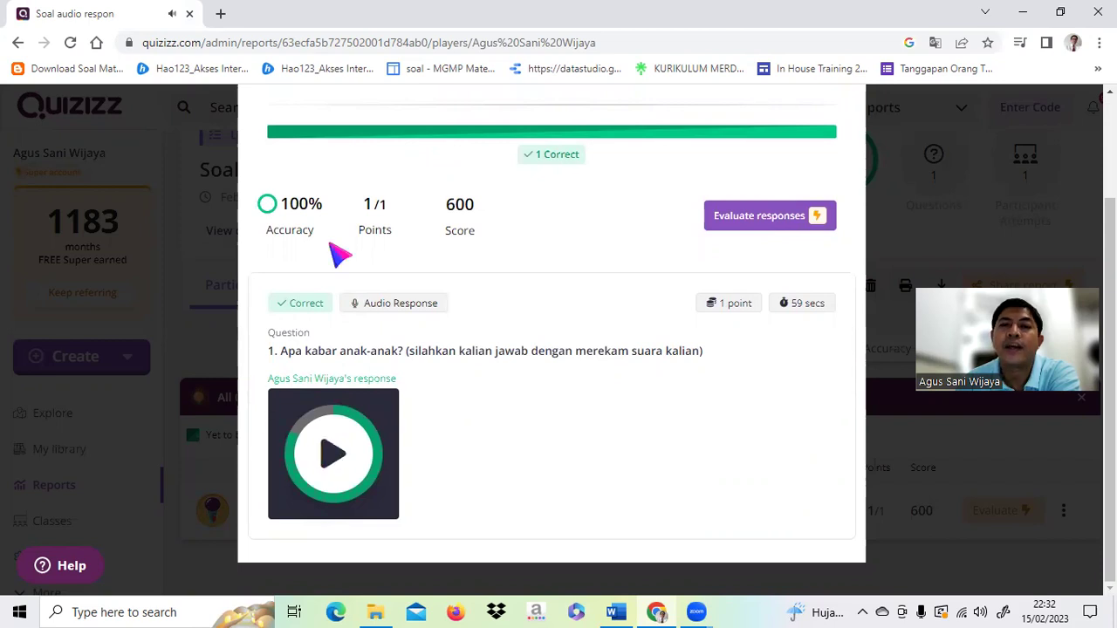
{"action": "scroll", "coordinate": [672, 153], "scroll_direction": "up", "scroll_amount": 1}
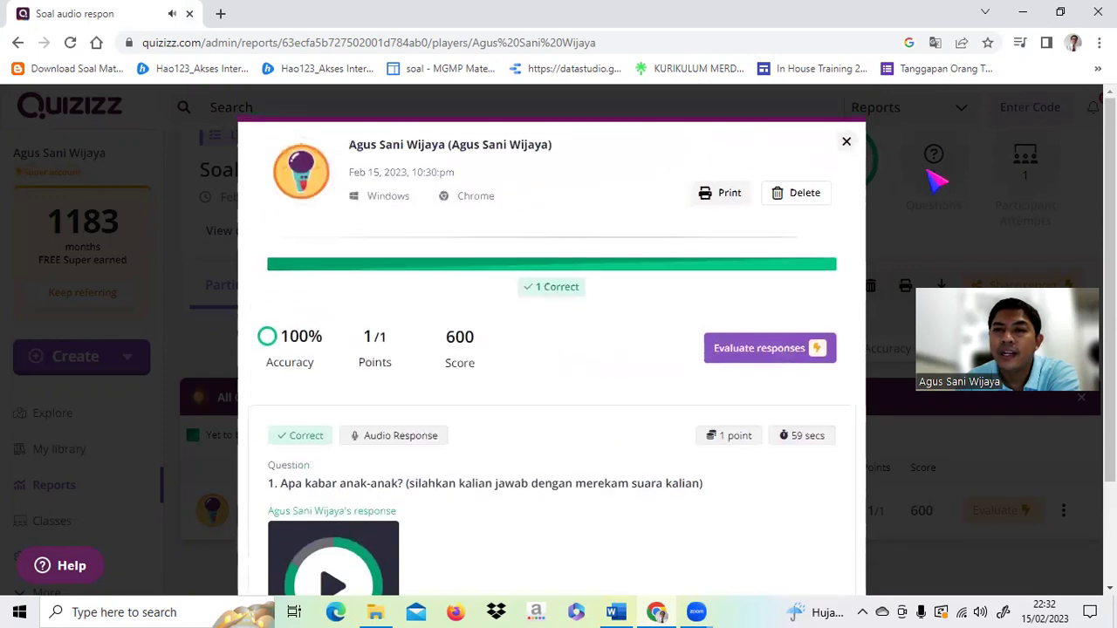
{"action": "left_click", "coordinate": [846, 141]}
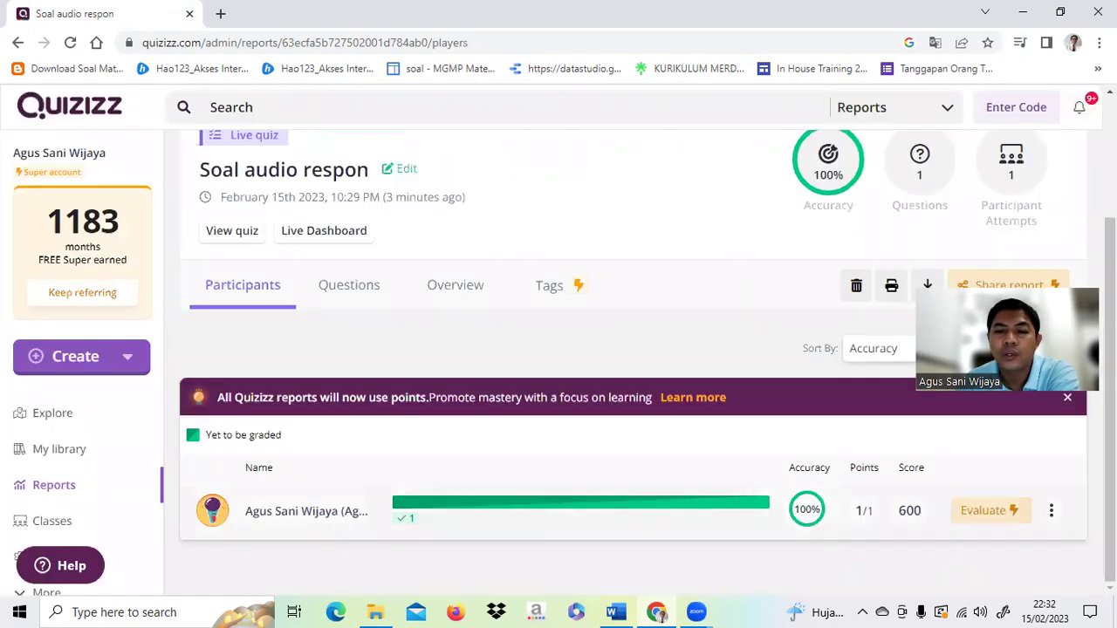